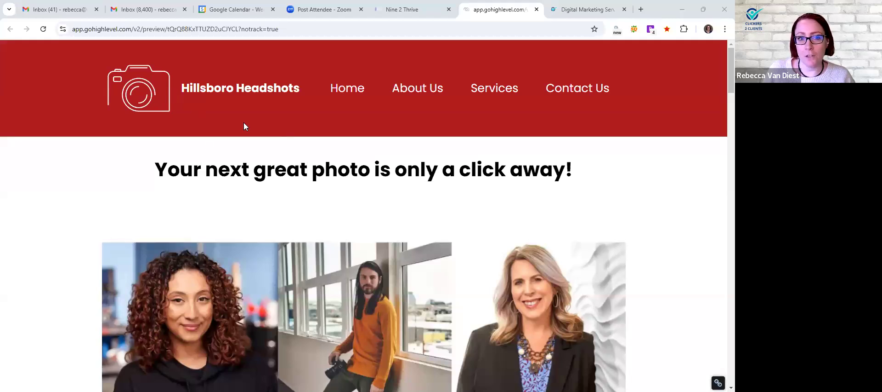
# Review the home page preview's header, photo banner, story text and Free Instant Quote form
pyautogui.scroll(-5, 206, 198)
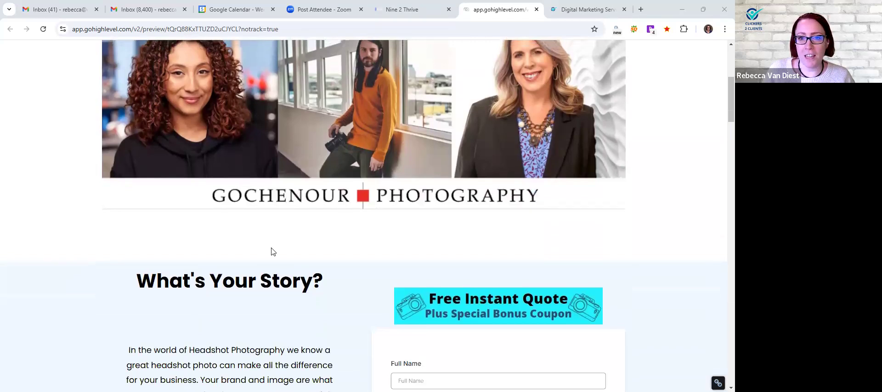
pyautogui.scroll(5, 271, 252)
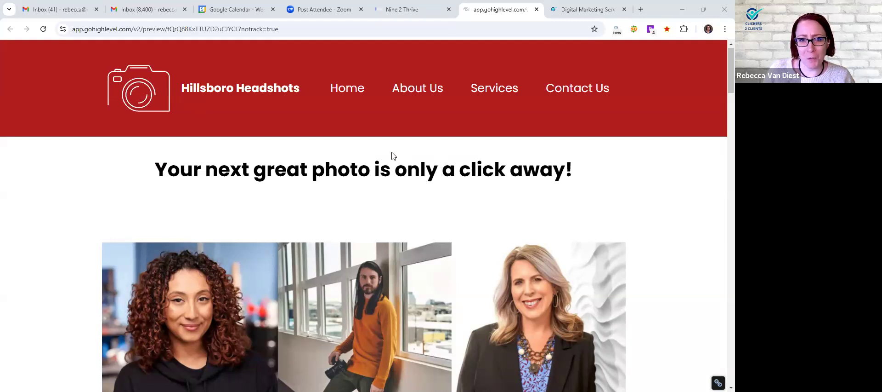
pyautogui.scroll(-4, 182, 174)
pyautogui.scroll(-2, 182, 174)
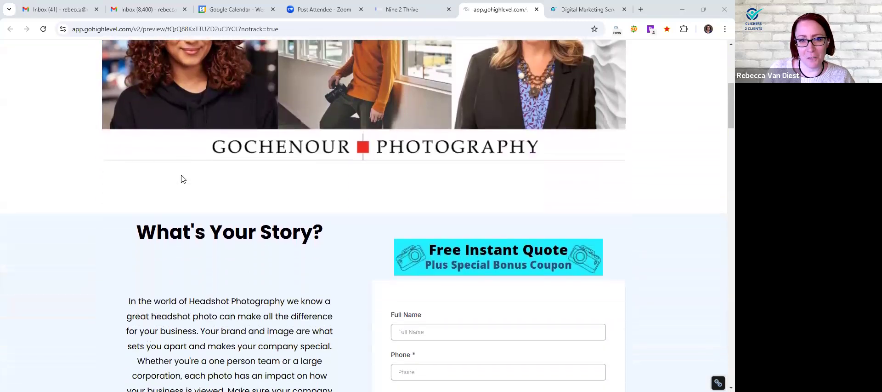
pyautogui.scroll(-3, 236, 193)
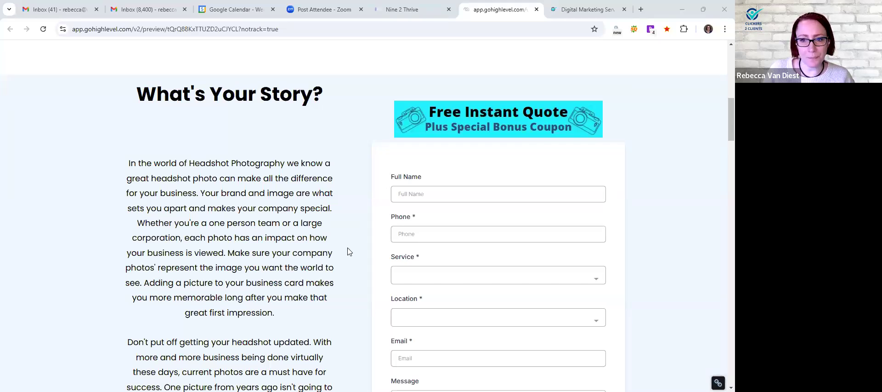
pyautogui.scroll(-1, 348, 250)
pyautogui.scroll(-9, 348, 250)
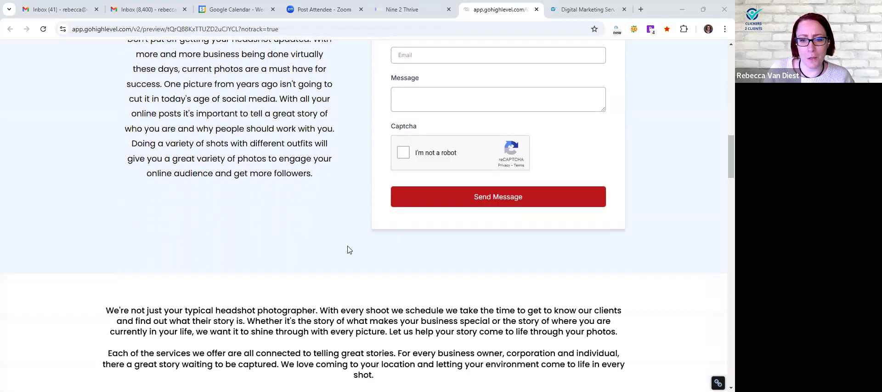
pyautogui.scroll(-2, 348, 249)
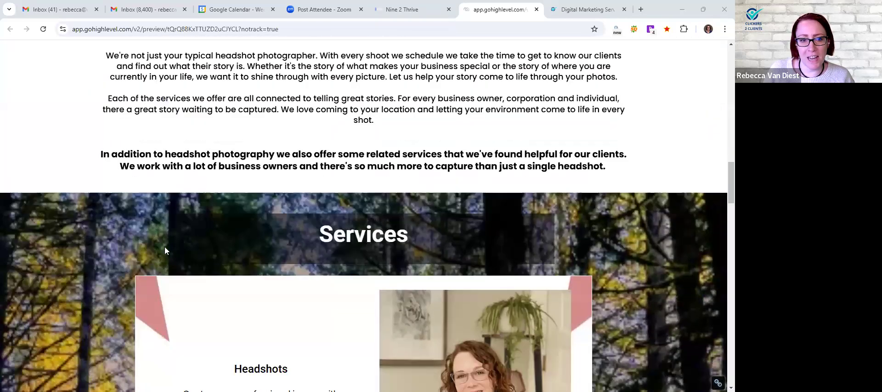
# Review the preview's Services blocks, testimonials and the Learn More About Our Services accordion
pyautogui.scroll(-5, 101, 251)
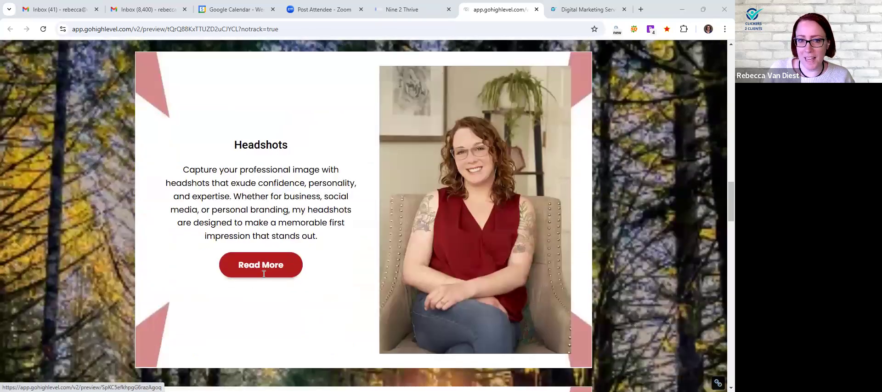
pyautogui.scroll(-8, 129, 229)
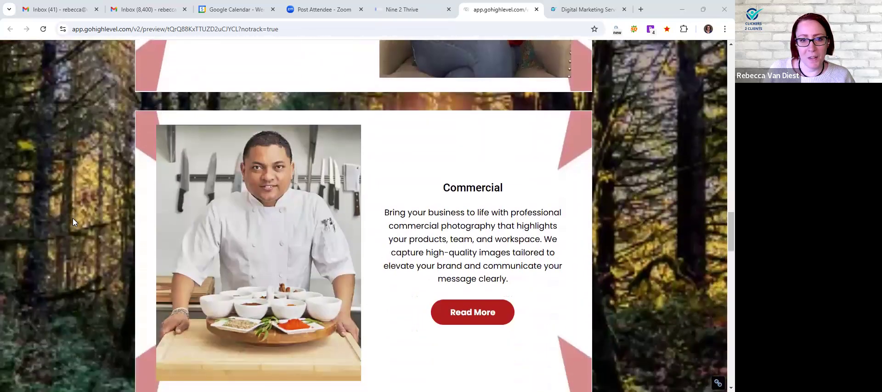
pyautogui.scroll(-6, 123, 200)
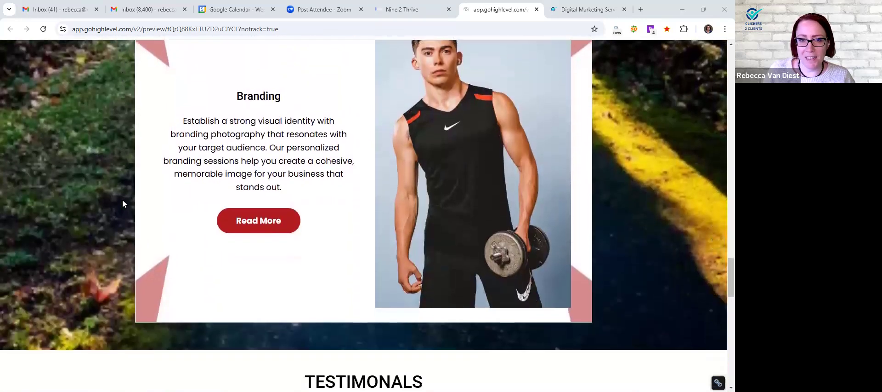
pyautogui.scroll(-4, 122, 200)
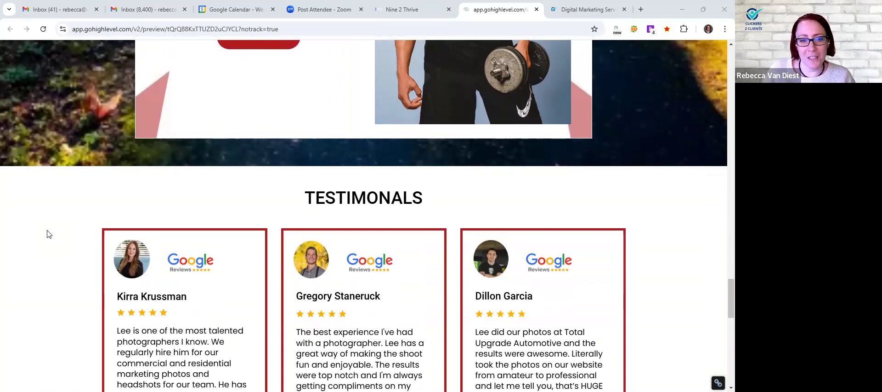
pyautogui.scroll(-3, 49, 234)
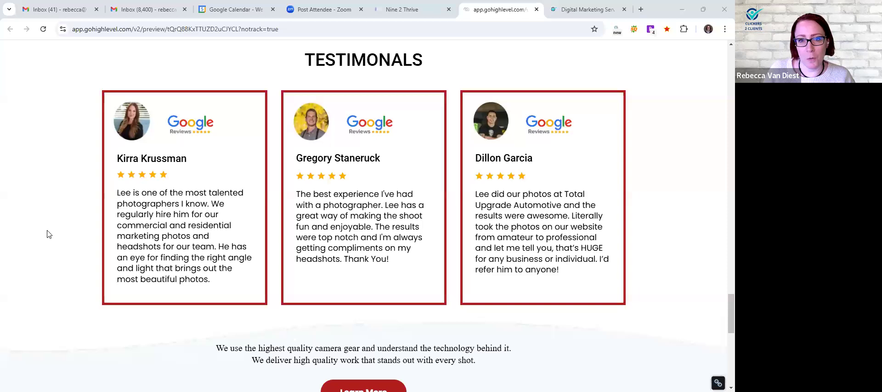
pyautogui.scroll(-6, 49, 234)
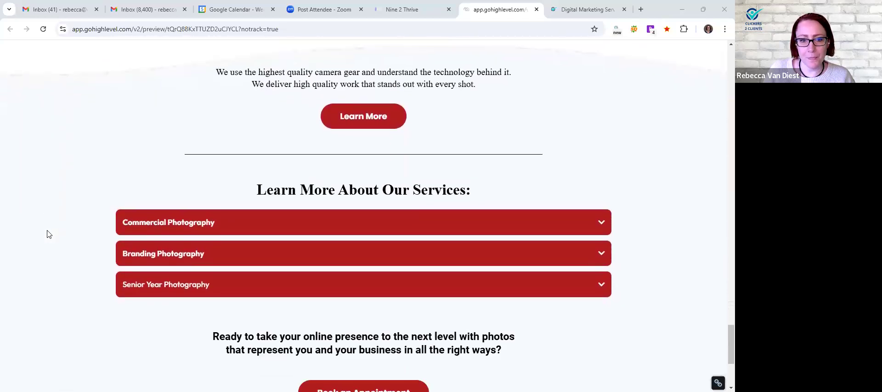
pyautogui.scroll(-2, 48, 233)
pyautogui.scroll(1, 48, 233)
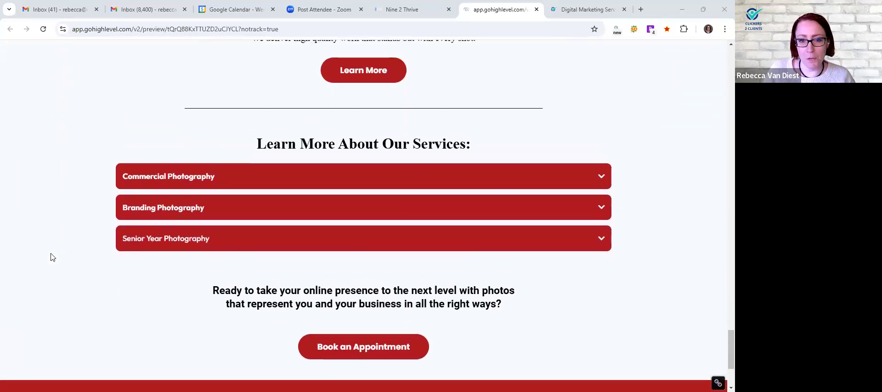
# Open the preview's Book an Appointment pop-up and look through its free consultation form
pyautogui.scroll(-3, 53, 257)
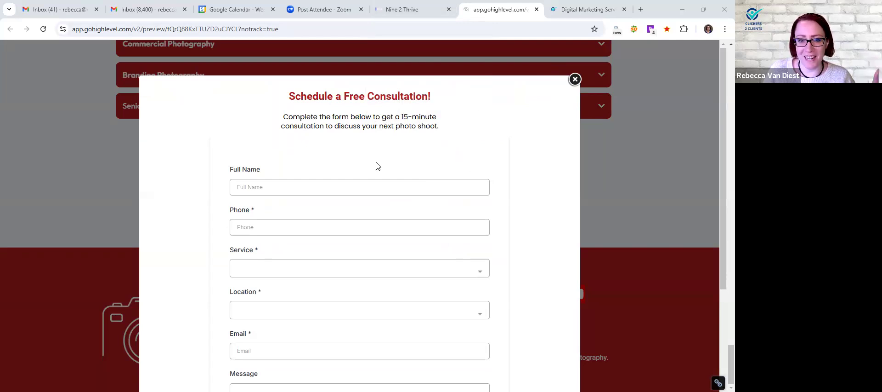
pyautogui.scroll(-3, 378, 169)
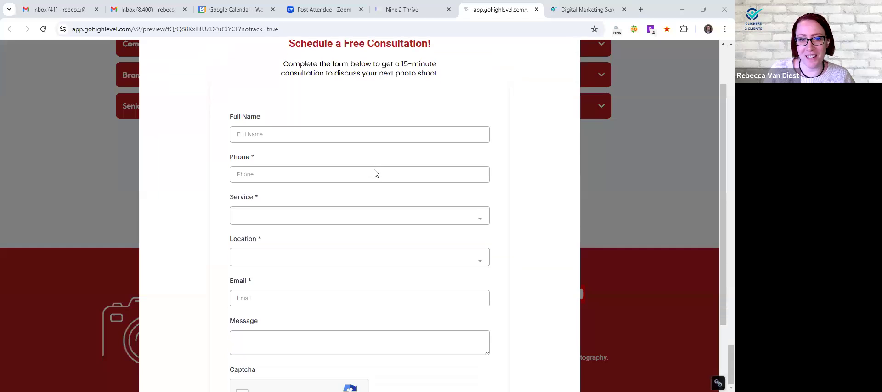
pyautogui.scroll(3, 375, 179)
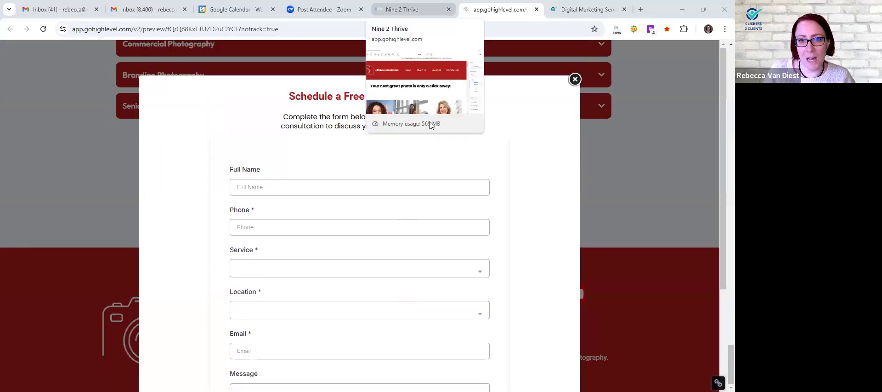
# Leave the Home page builder and open the Hillsboro Headshots website settings at the Name field
pyautogui.click(411, 9)
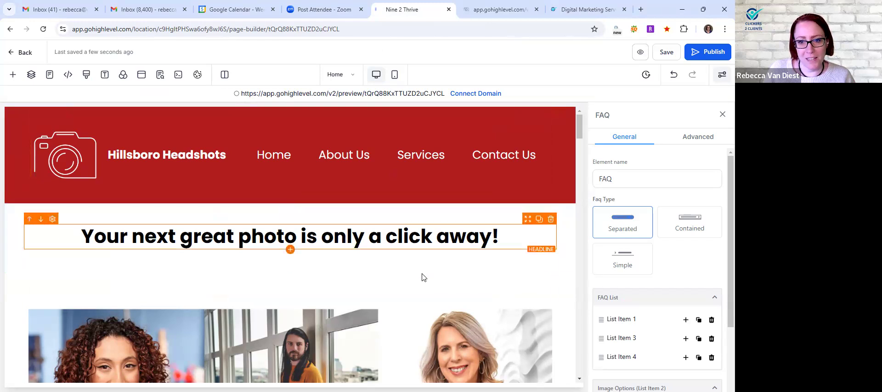
pyautogui.click(13, 52)
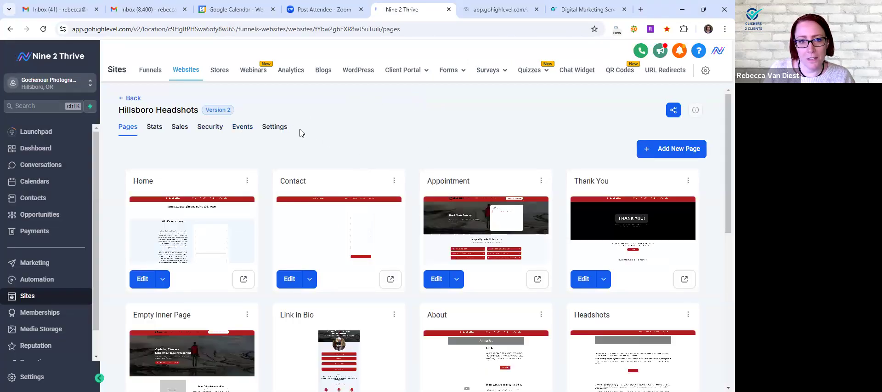
pyautogui.click(274, 129)
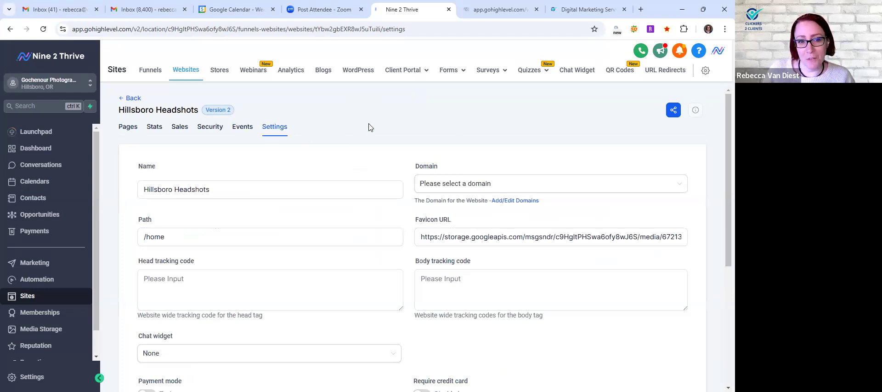
pyautogui.scroll(-1, 299, 138)
pyautogui.click(245, 144)
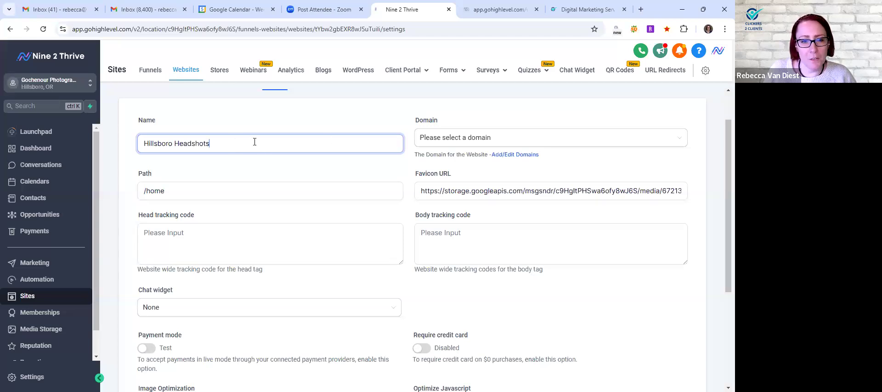
# Compare the browser tab titles of the Clickers 2 Clients site and the preview, and place the settings tab after the preview tab
pyautogui.click(576, 8)
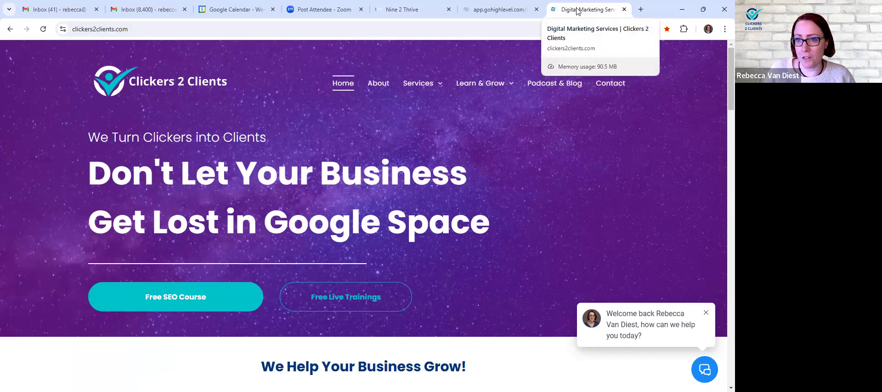
pyautogui.click(500, 9)
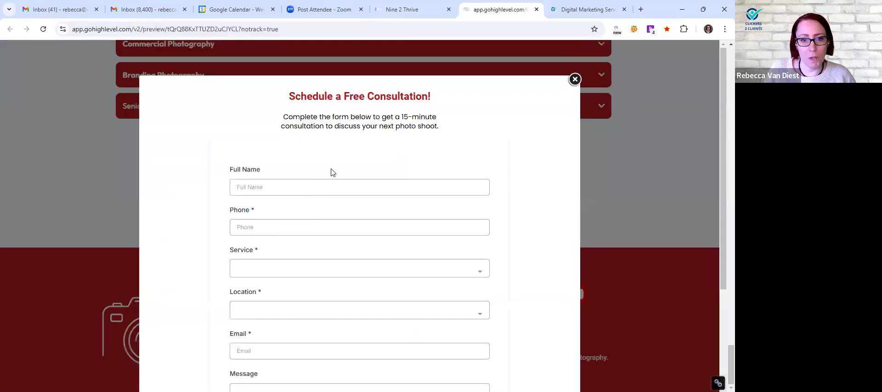
pyautogui.click(413, 9)
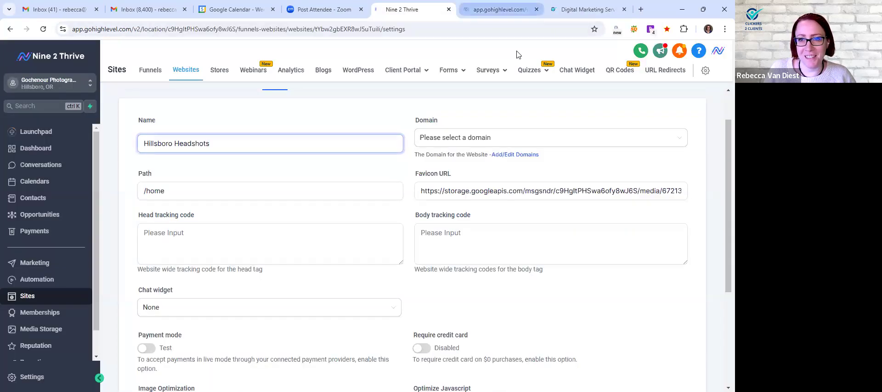
pyautogui.moveTo(412, 9); pyautogui.dragTo(492, 10)
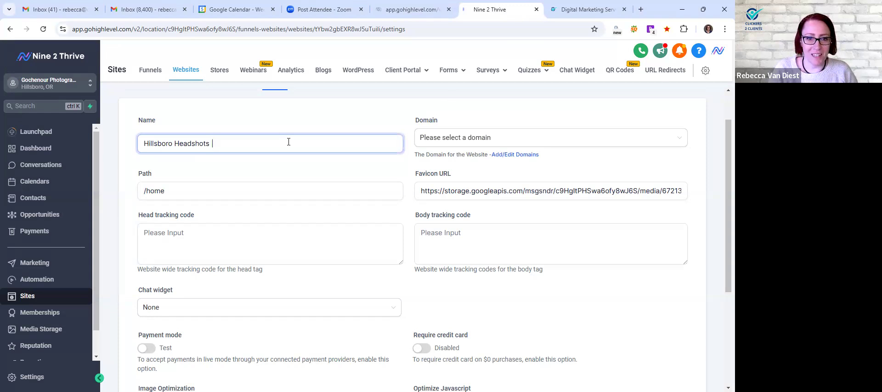
# Extend the website name to "Hillsboro Headshots | Gochenour Photography"
pyautogui.write('| Goc')
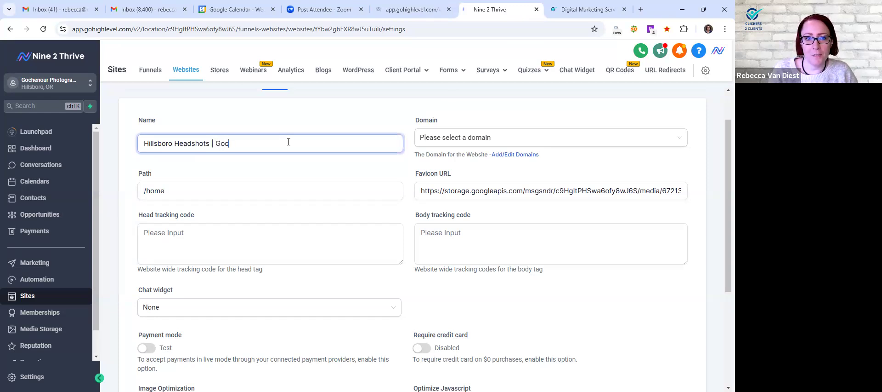
pyautogui.write('henour Photo')
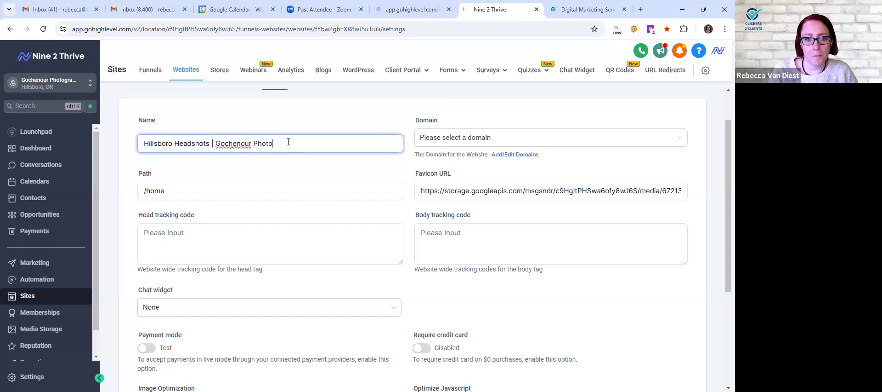
pyautogui.write('graphy')
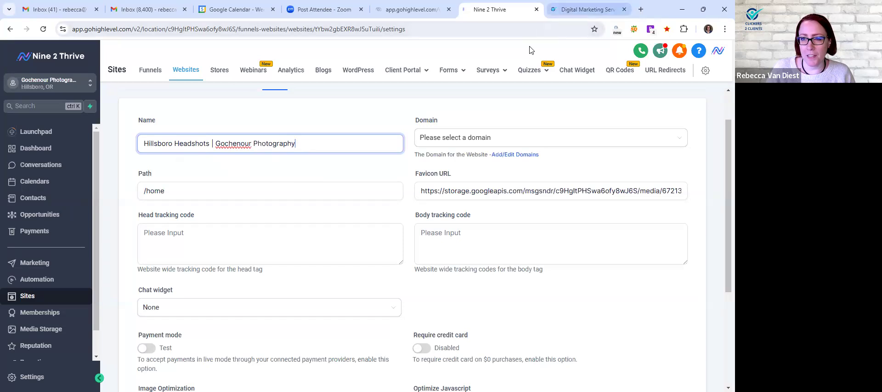
# Open the SEO service page on the Clickers 2 Clients site and compare its tab title with the preview's
pyautogui.click(584, 9)
pyautogui.moveTo(418, 84)
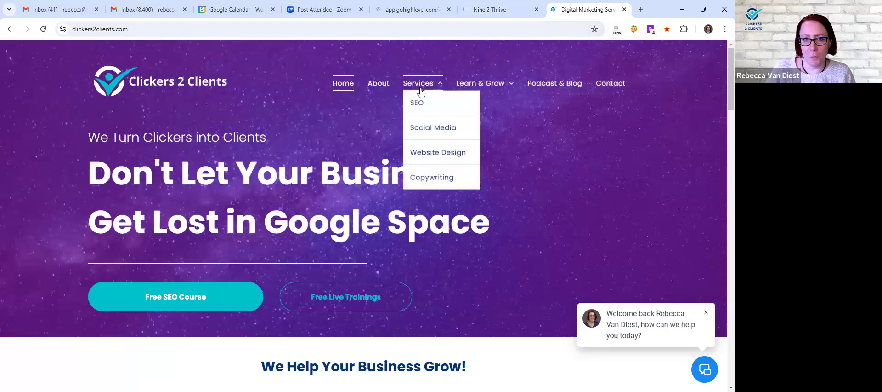
pyautogui.click(422, 105)
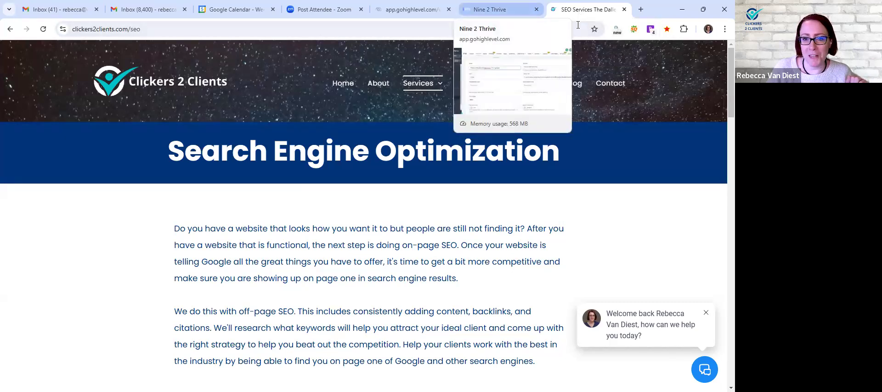
pyautogui.click(490, 9)
pyautogui.click(412, 9)
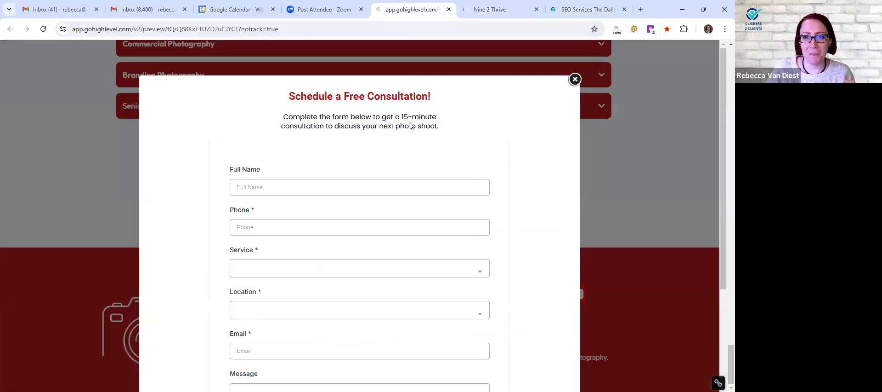
# Return to the Hillsboro Headshots website settings and examine the Path value
pyautogui.hotkey('ctrl', 'Tab')
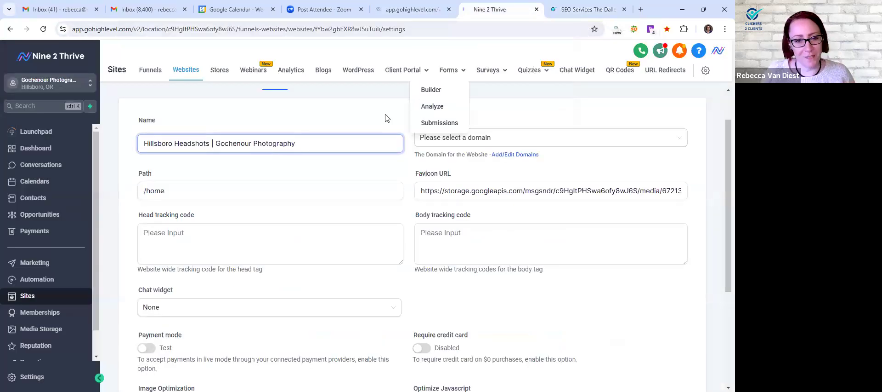
pyautogui.click(205, 193)
pyautogui.click(201, 190)
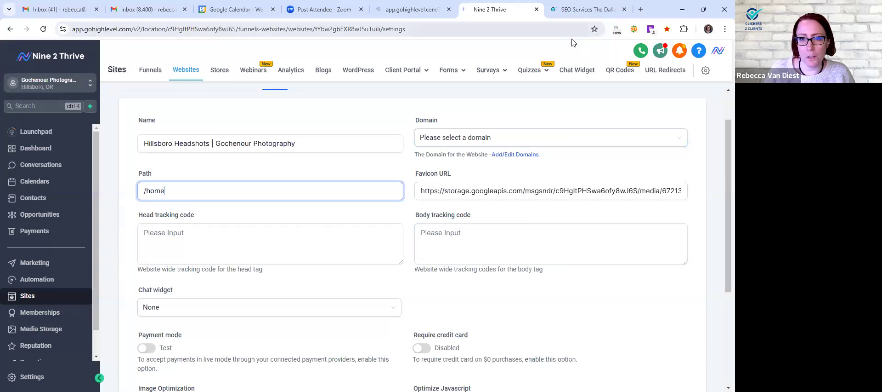
# Check the preview's tab icon, closing the consultation pop-up, and examine the Favicon URL in the website settings
pyautogui.click(413, 10)
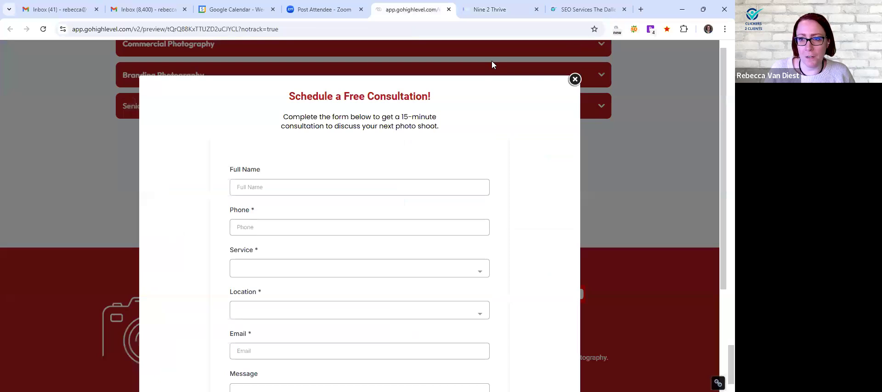
pyautogui.click(566, 92)
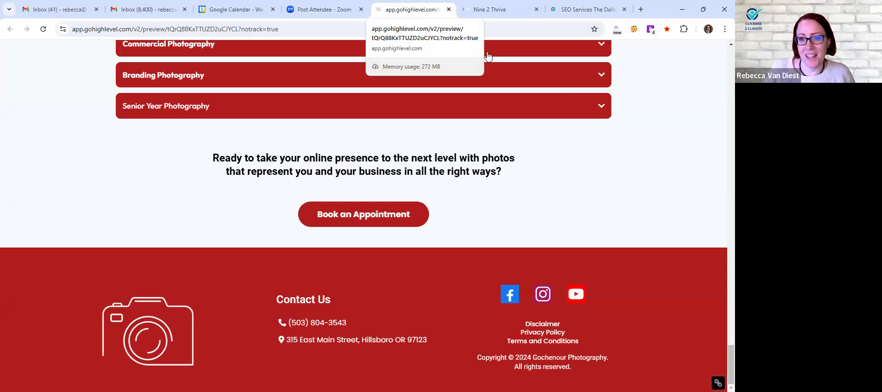
pyautogui.click(489, 9)
pyautogui.click(512, 194)
pyautogui.moveTo(512, 194); pyautogui.dragTo(405, 196)
pyautogui.click(492, 191)
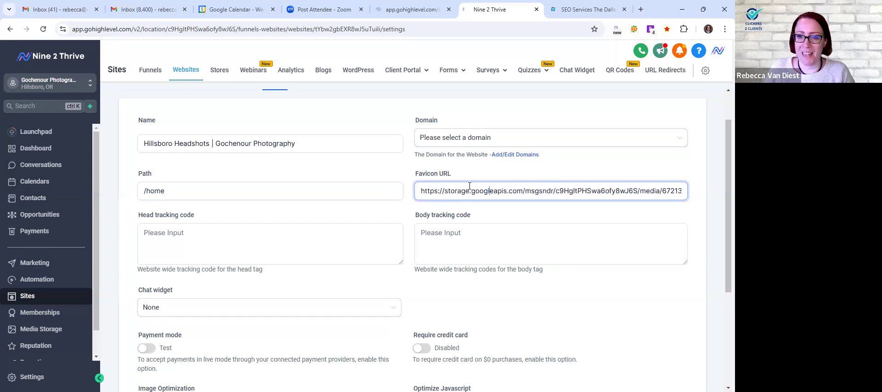
# Find the Hillsboro Headshots favicon image in Media Storage and copy its link
pyautogui.click(34, 329)
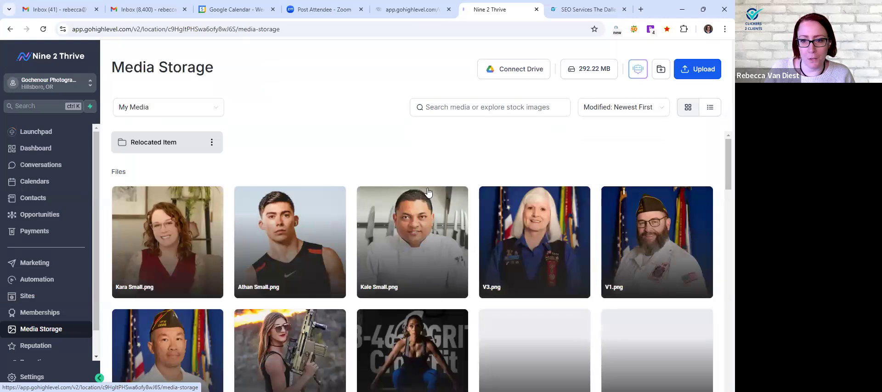
pyautogui.scroll(-15, 427, 191)
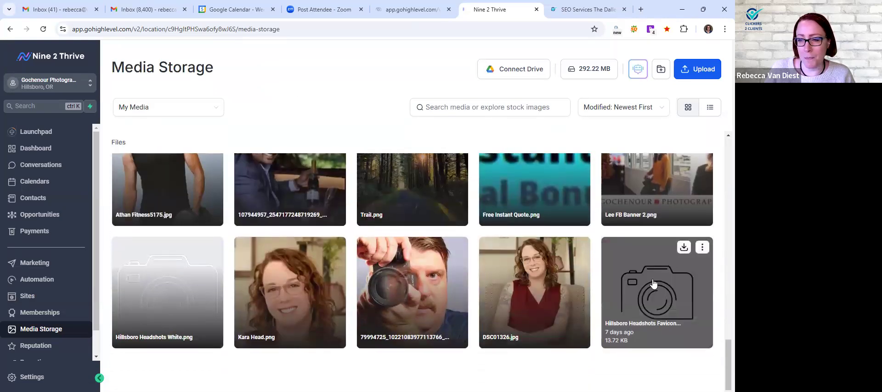
pyautogui.click(703, 250)
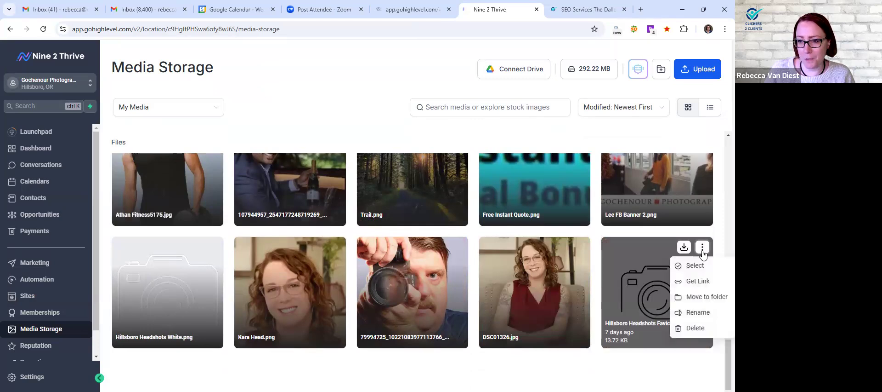
pyautogui.click(698, 281)
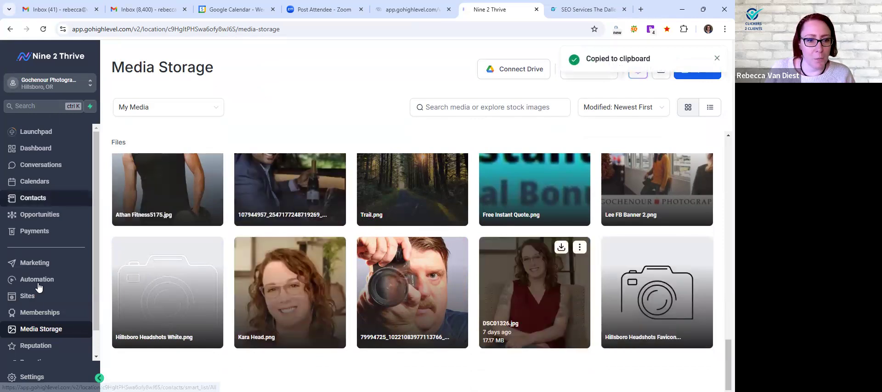
# Reopen the site-wide settings of the Hillsboro Headshots website
pyautogui.click(28, 299)
pyautogui.click(194, 71)
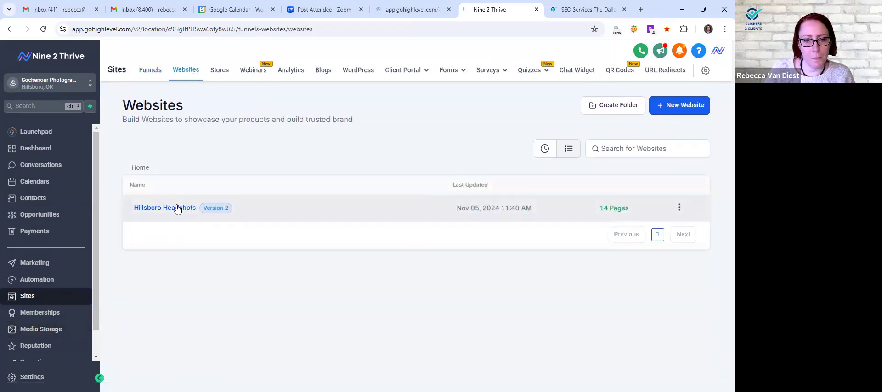
pyautogui.click(174, 208)
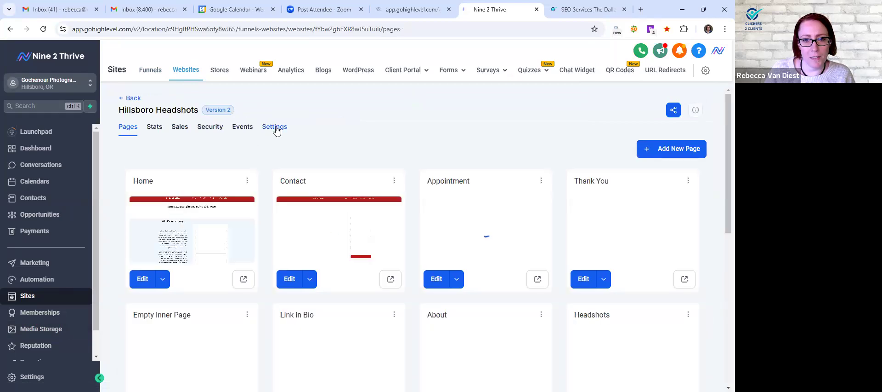
pyautogui.click(276, 129)
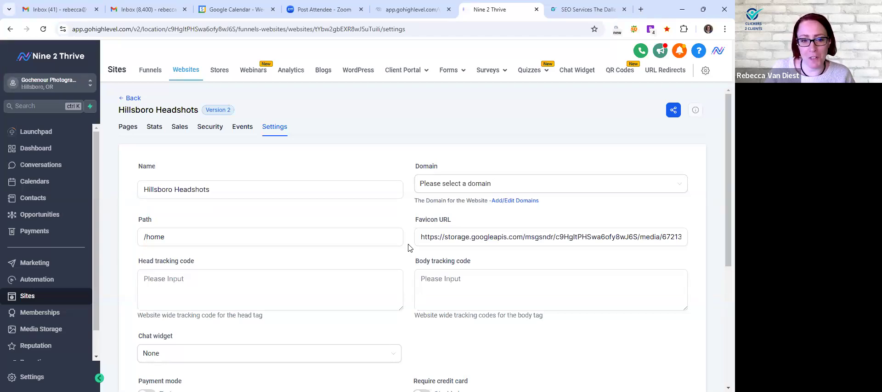
# Examine the tracking code fields and the chat widget choices in the website settings, leaving the chat widget at None
pyautogui.scroll(-1, 410, 248)
pyautogui.scroll(-2, 410, 248)
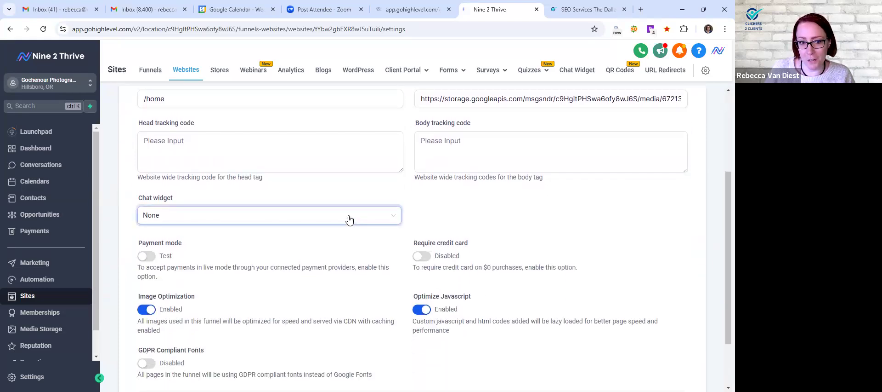
pyautogui.click(350, 220)
pyautogui.click(426, 112)
# View the chat widget's question form on the Clickers 2 Clients SEO page and close it
pyautogui.click(586, 10)
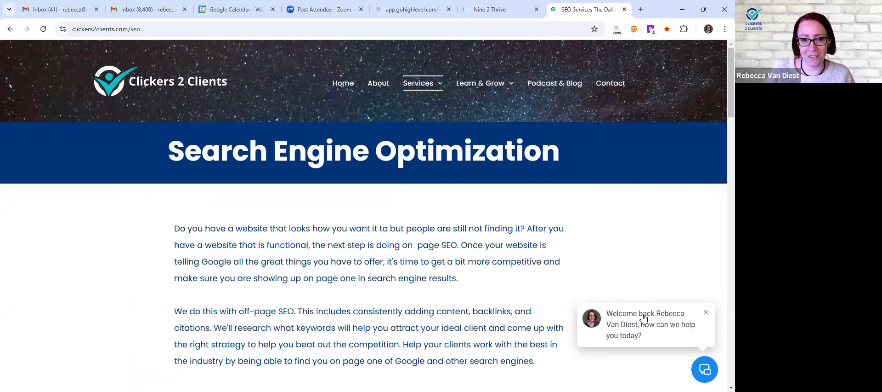
pyautogui.click(644, 318)
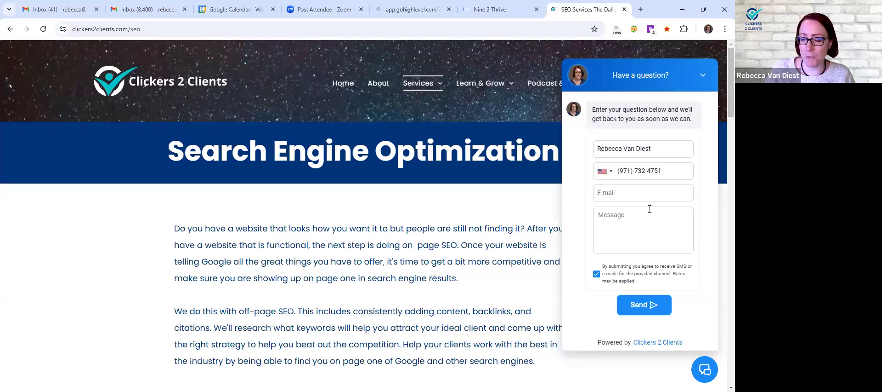
pyautogui.click(703, 76)
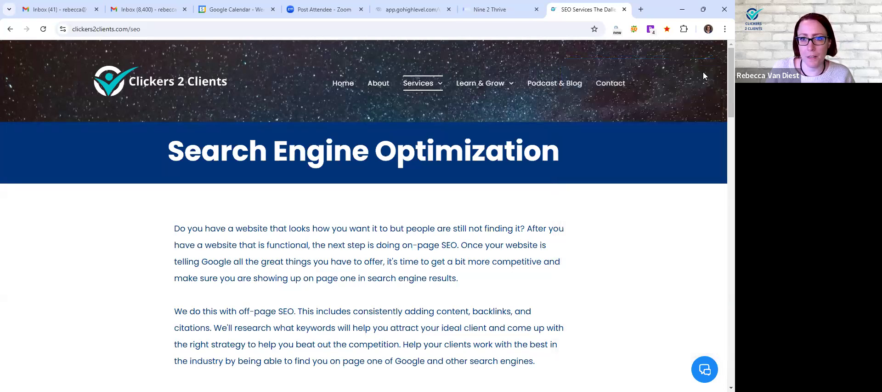
# Return to the Hillsboro Headshots website settings and examine the payment, image optimization, JavaScript and GDPR font options
pyautogui.hotkey('ctrl', 'shift', 'Tab')
pyautogui.hotkey('ctrl', 'shift', 'Tab')
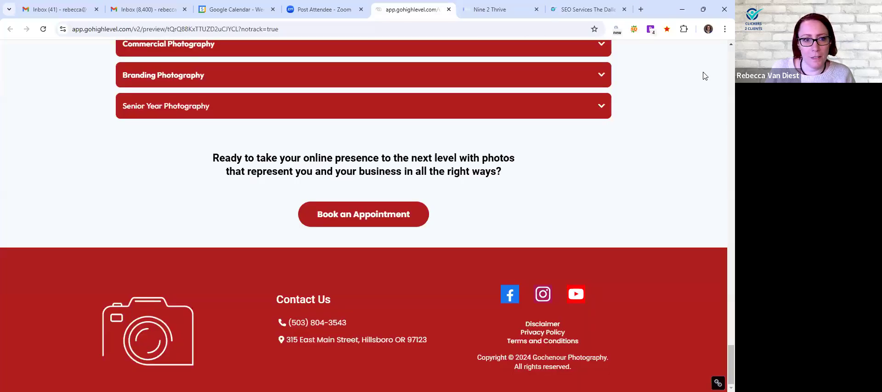
pyautogui.hotkey('ctrl', 'Tab')
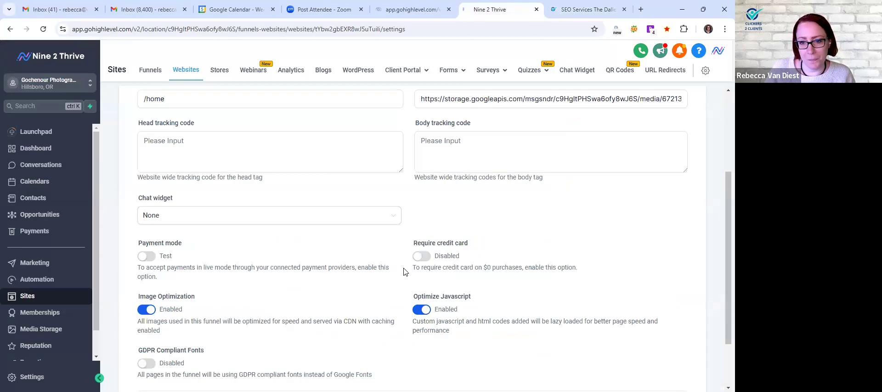
pyautogui.scroll(-2, 404, 272)
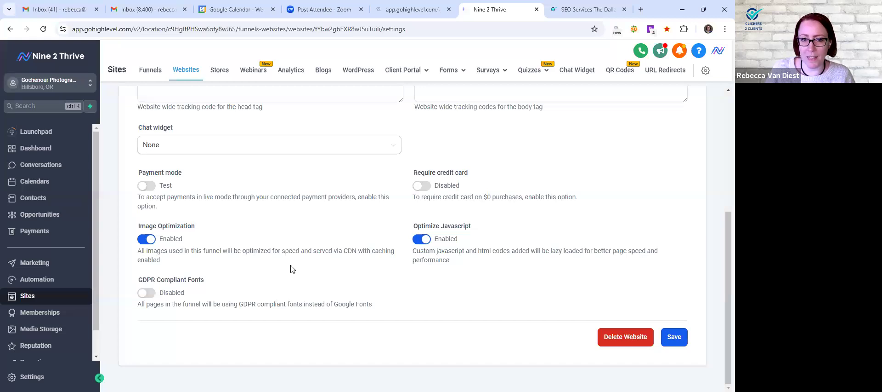
pyautogui.scroll(2, 357, 293)
pyautogui.scroll(2, 358, 293)
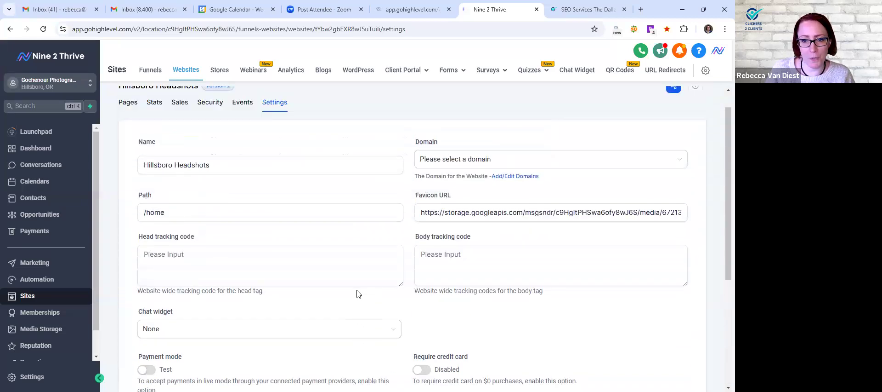
pyautogui.scroll(1, 383, 307)
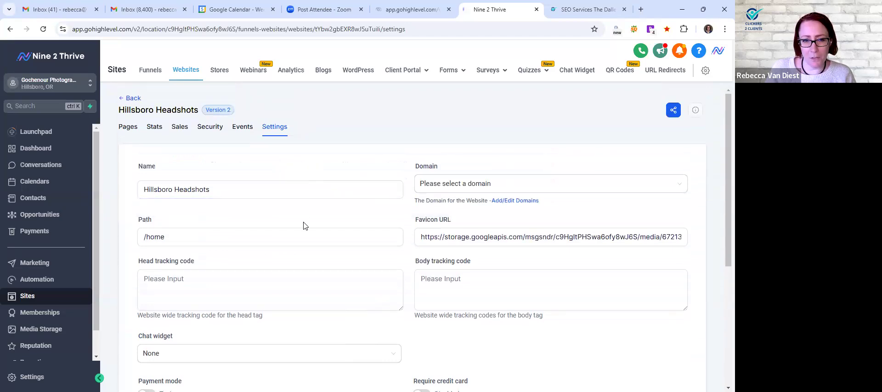
# Leave the settings, reopen the Hillsboro Headshots page list and open the Home page for editing
pyautogui.click(131, 99)
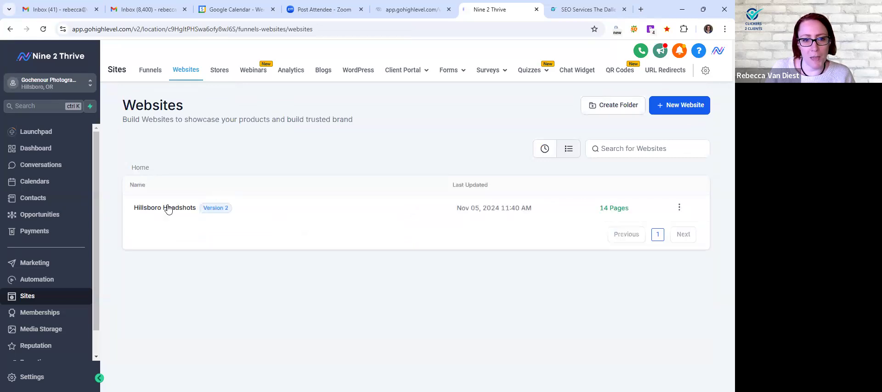
pyautogui.click(168, 208)
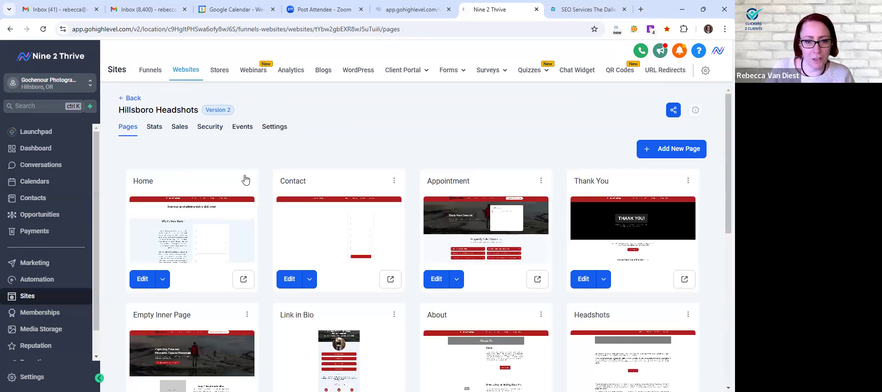
pyautogui.click(141, 279)
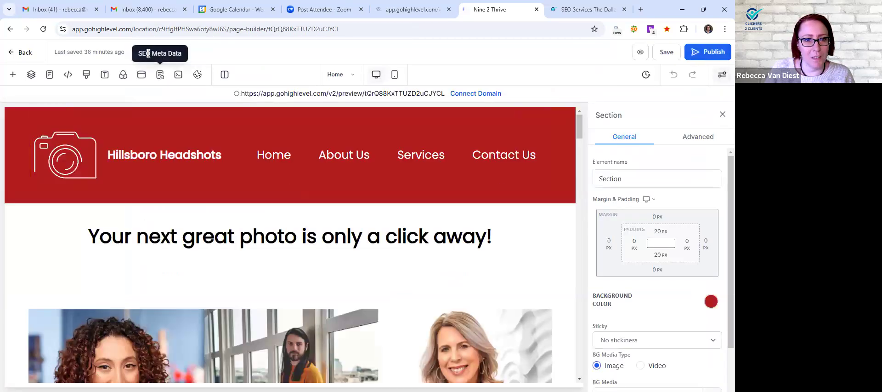
# Open the Home page's SEO metadata and enter "Hillsboro Headshots Home Page" as the title
pyautogui.click(160, 75)
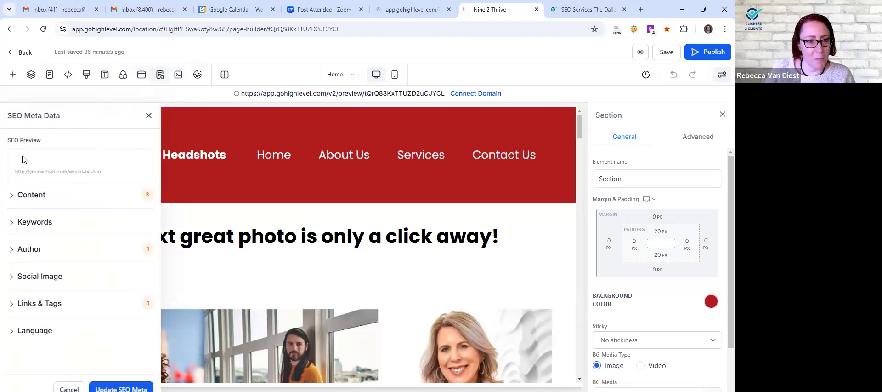
pyautogui.click(39, 195)
pyautogui.click(51, 228)
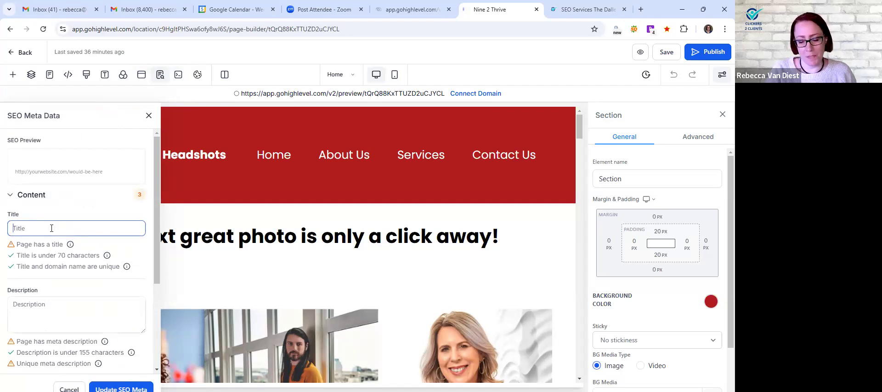
pyautogui.write('H')
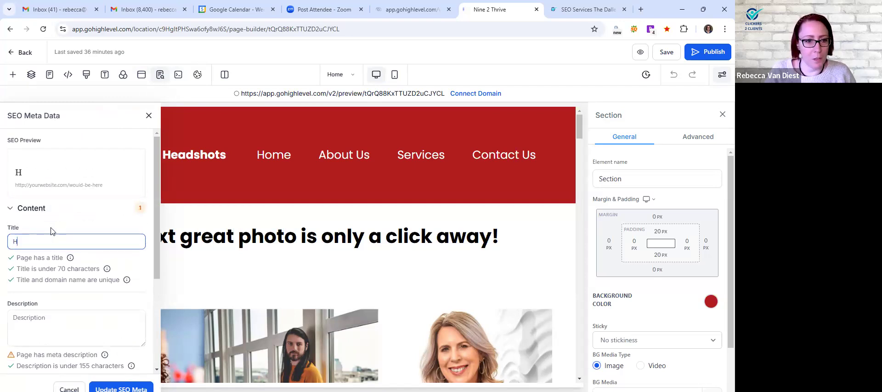
pyautogui.write('illsboro He')
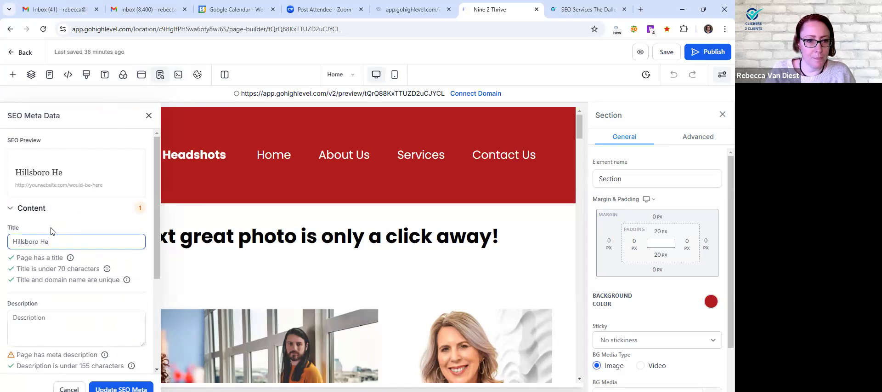
pyautogui.write('adshots Home Page')
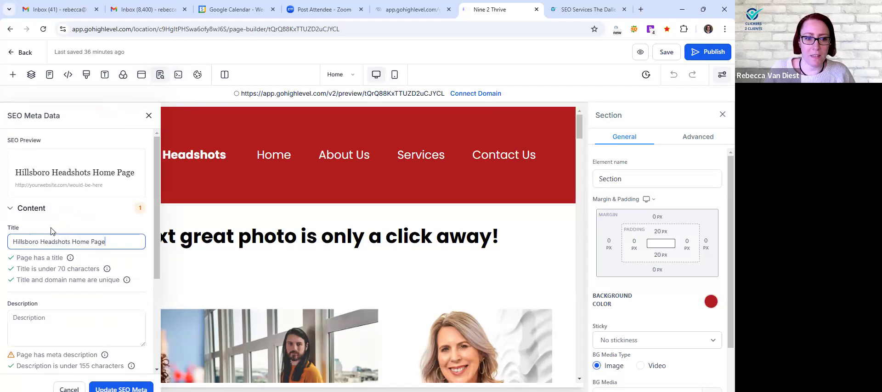
# Enter the meta description "Welcome to the website for Gochenour Photography (AKA Hillsboro Headshots)."
pyautogui.scroll(-1, 76, 262)
pyautogui.click(32, 274)
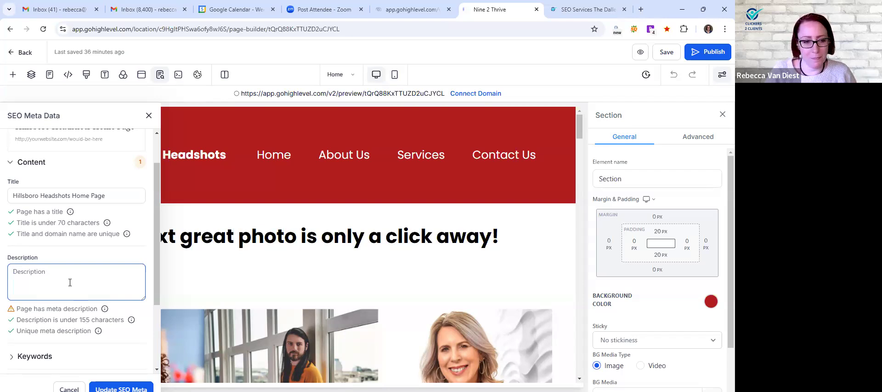
pyautogui.write('Welcome to the website for Gochenour Photo')
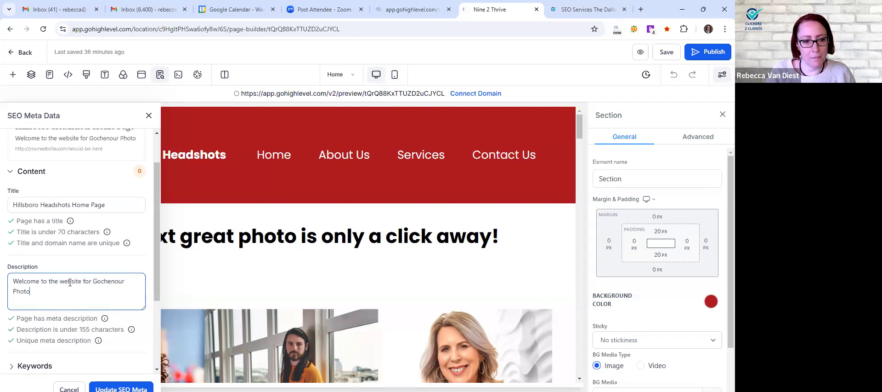
pyautogui.write('graphy')
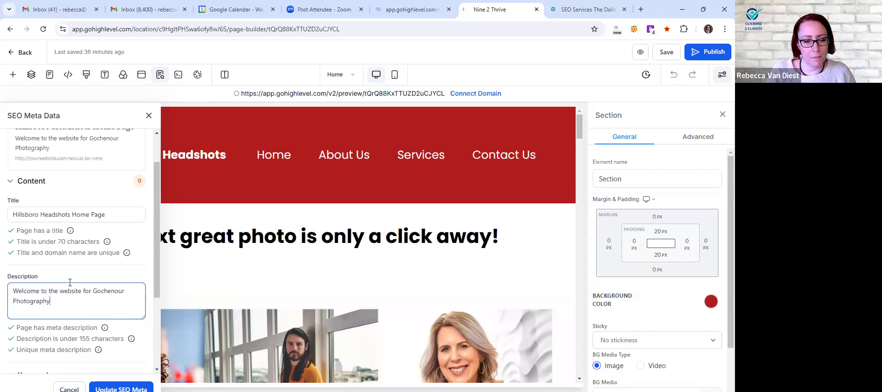
pyautogui.write(' (AKA Hillsboro Headshots).')
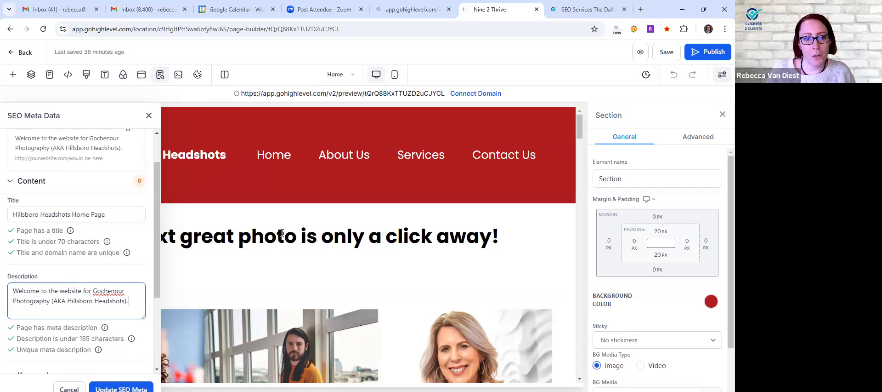
# Search Google for "hillsboro headshots" in a new tab and highlight the description text of the Hillsboro Headshots result
pyautogui.click(640, 9)
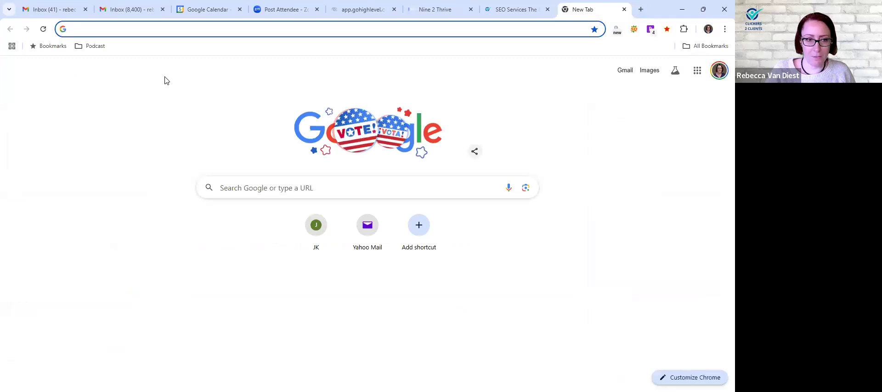
pyautogui.write('hillsboro headshots')
pyautogui.press('Return')
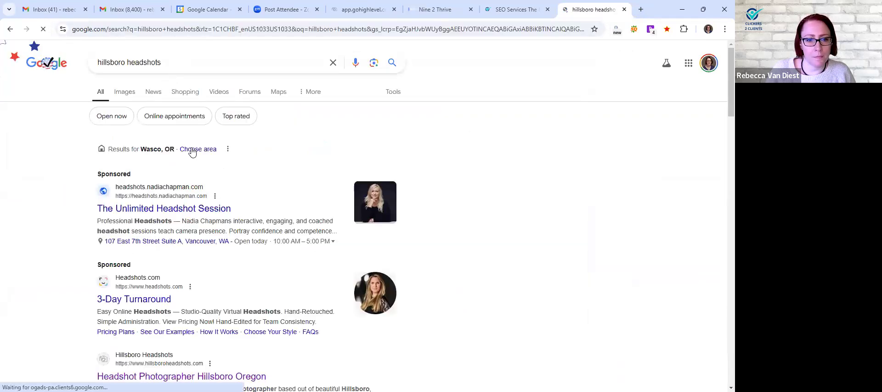
pyautogui.scroll(-5, 429, 191)
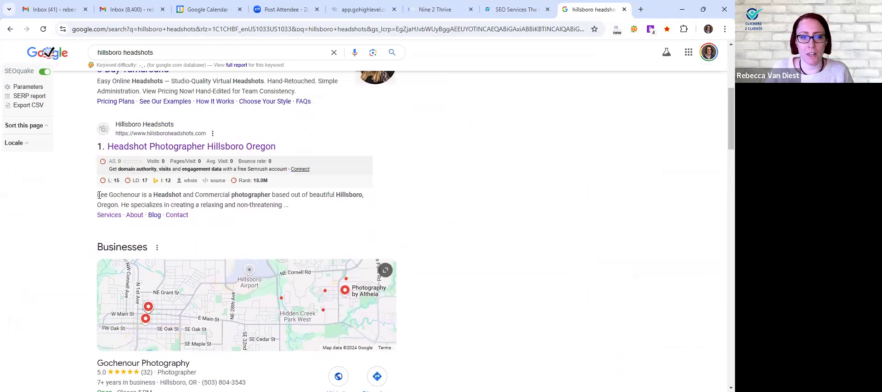
pyautogui.moveTo(98, 195); pyautogui.dragTo(286, 205)
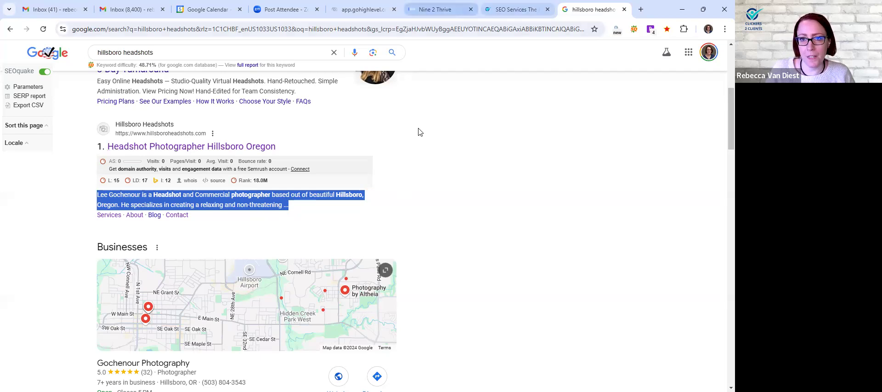
# Return to the Home page's SEO metadata in the website builder and expand its Keywords section
pyautogui.click(435, 10)
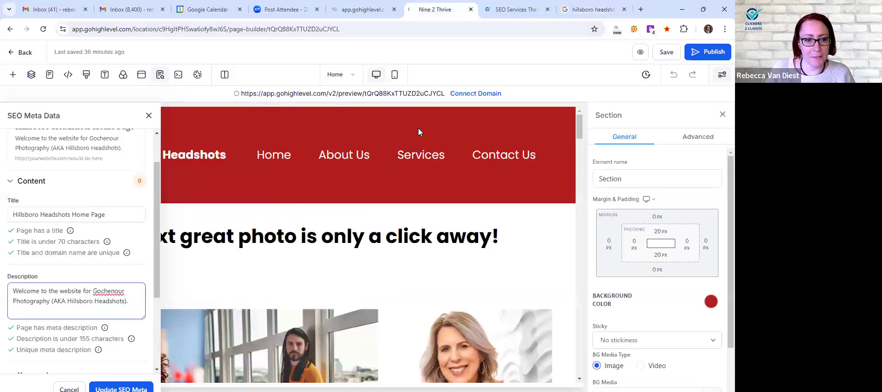
pyautogui.scroll(-2, 106, 232)
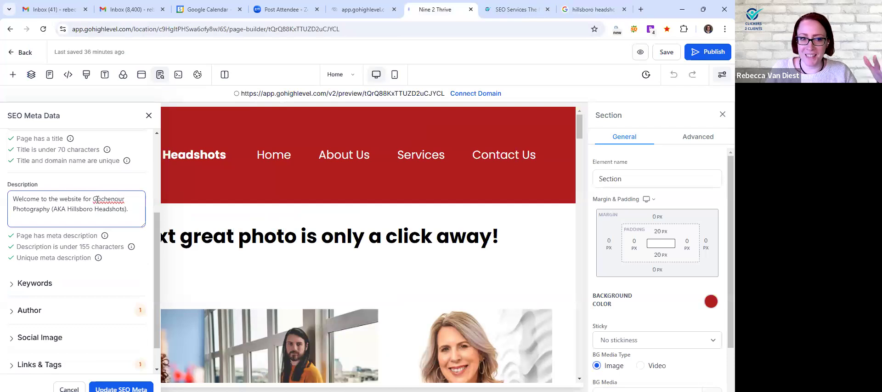
pyautogui.scroll(-1, 98, 200)
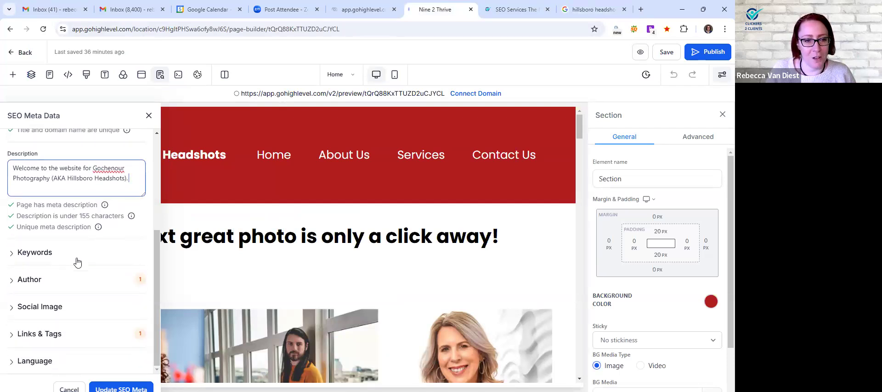
pyautogui.click(51, 255)
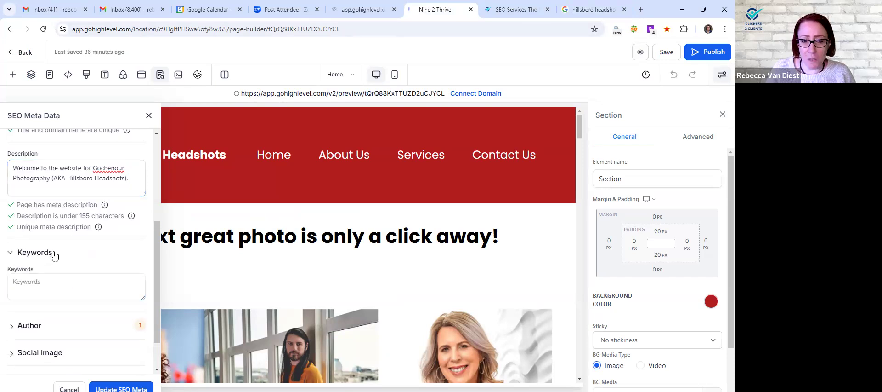
pyautogui.click(53, 288)
pyautogui.scroll(-2, 53, 288)
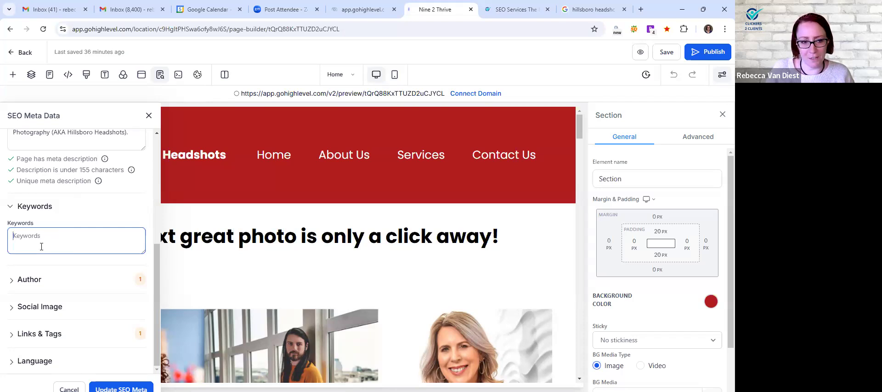
# Expand the Author section of the SEO metadata and enter the author's full name
pyautogui.click(31, 283)
pyautogui.scroll(-1, 64, 275)
pyautogui.click(64, 266)
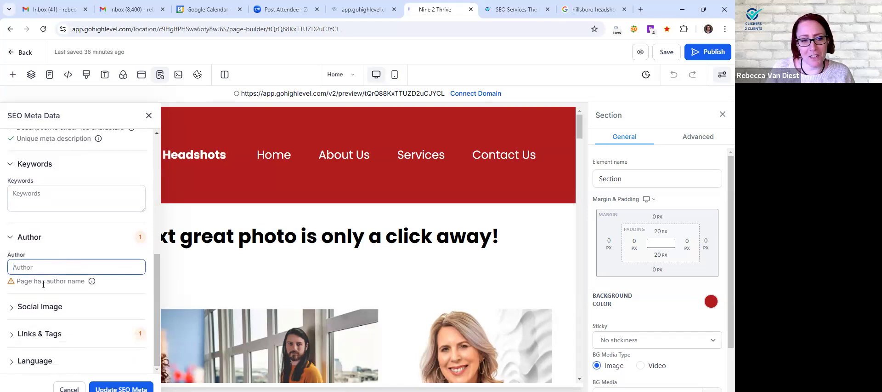
pyautogui.moveTo(92, 282)
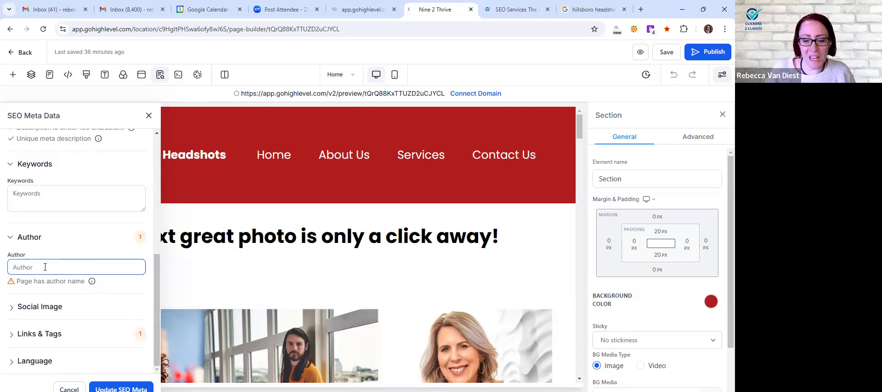
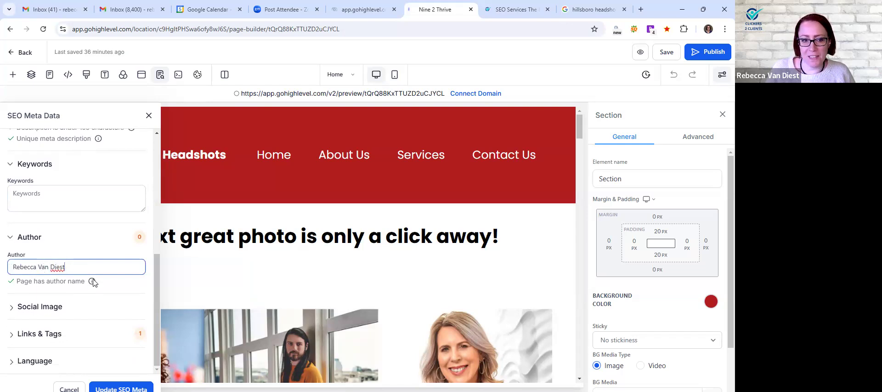
pyautogui.moveTo(93, 284)
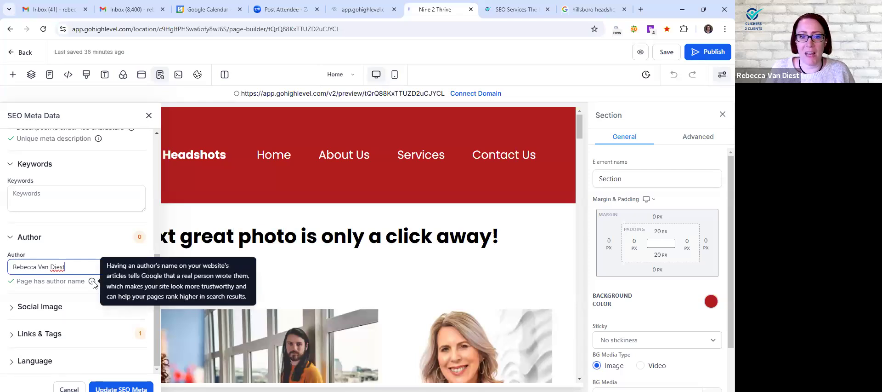
pyautogui.click(74, 246)
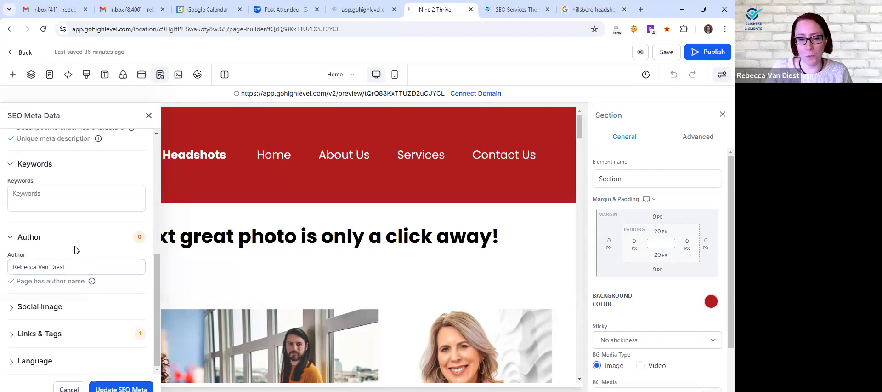
# Set the page's social image to the Hillsboro Headshots Favicon camera image from media storage
pyautogui.click(51, 311)
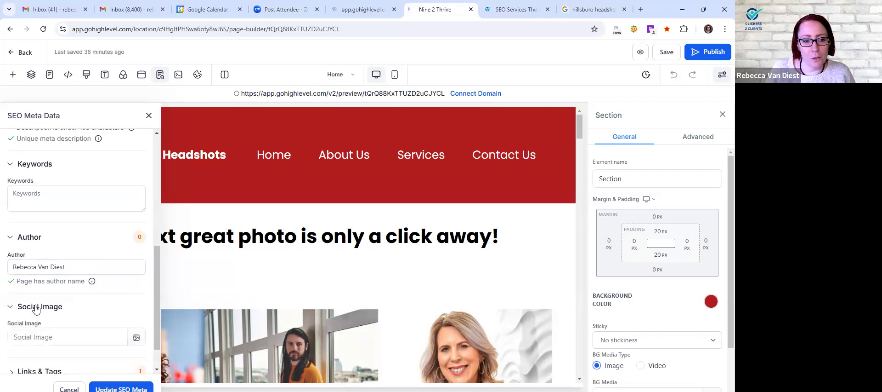
pyautogui.scroll(-1, 73, 303)
pyautogui.click(80, 303)
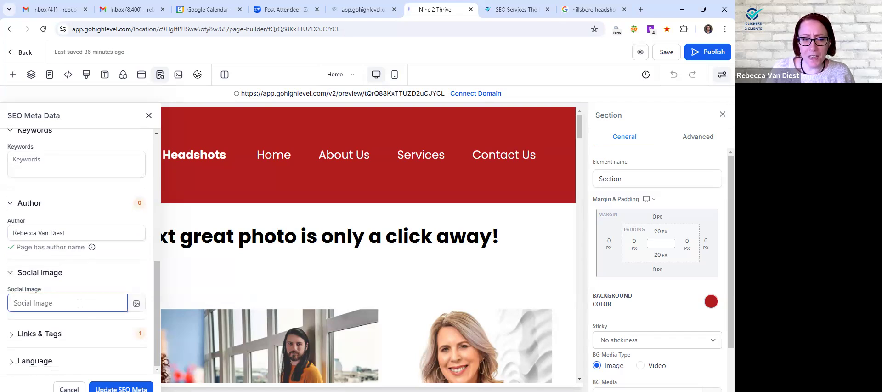
pyautogui.click(101, 282)
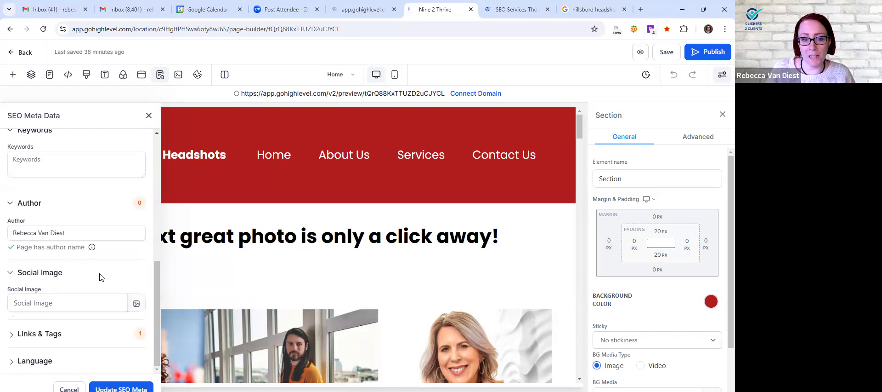
pyautogui.click(137, 304)
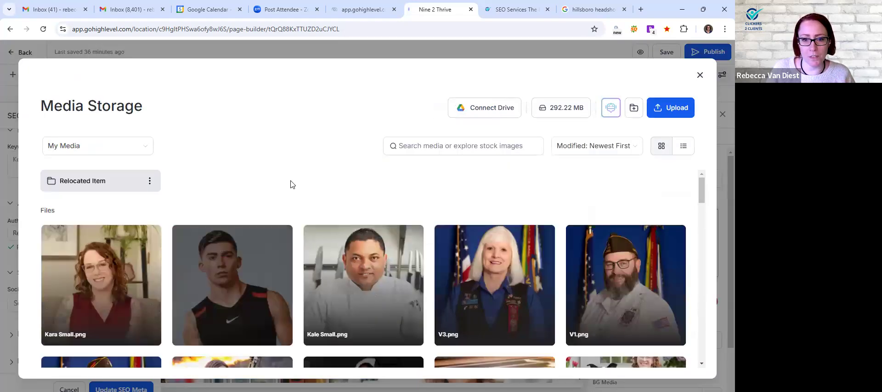
pyautogui.scroll(-3, 438, 197)
pyautogui.scroll(-15, 437, 194)
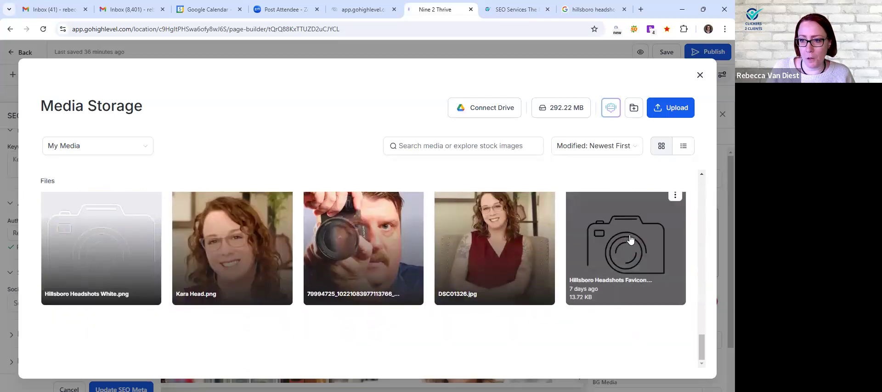
pyautogui.click(614, 247)
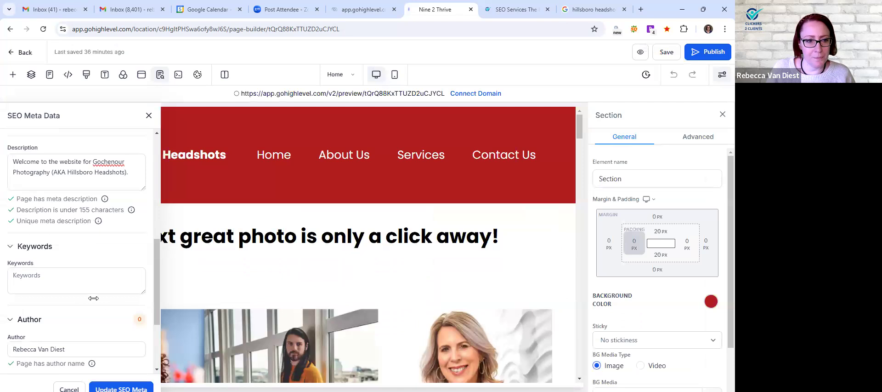
pyautogui.click(84, 274)
pyautogui.scroll(-1, 85, 268)
pyautogui.scroll(-3, 86, 272)
pyautogui.click(81, 303)
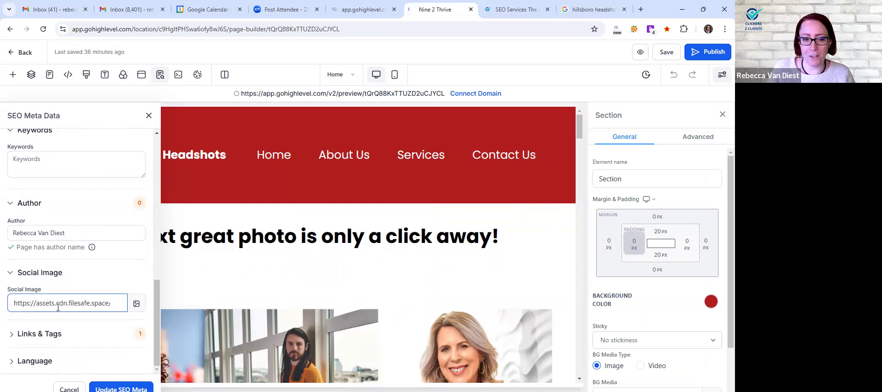
# Create a custom meta tag under Links & Tags and name it "Commercial Photography"
pyautogui.click(41, 334)
pyautogui.scroll(-2, 102, 327)
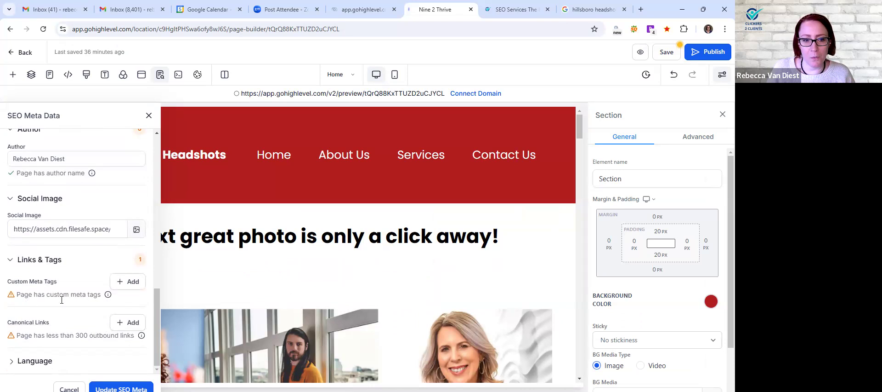
pyautogui.moveTo(108, 295)
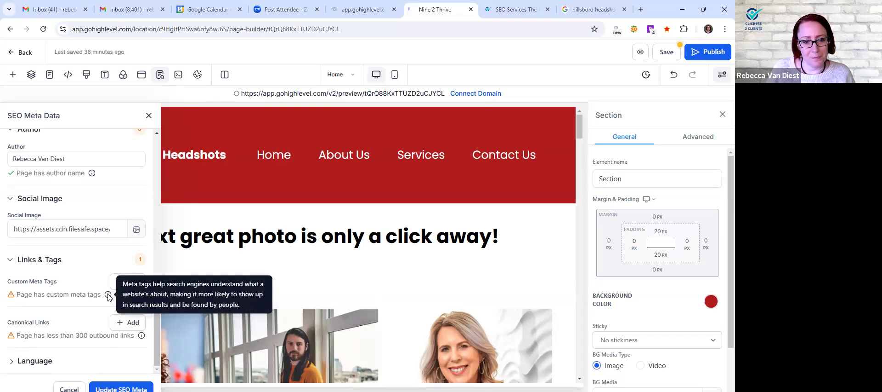
pyautogui.click(123, 281)
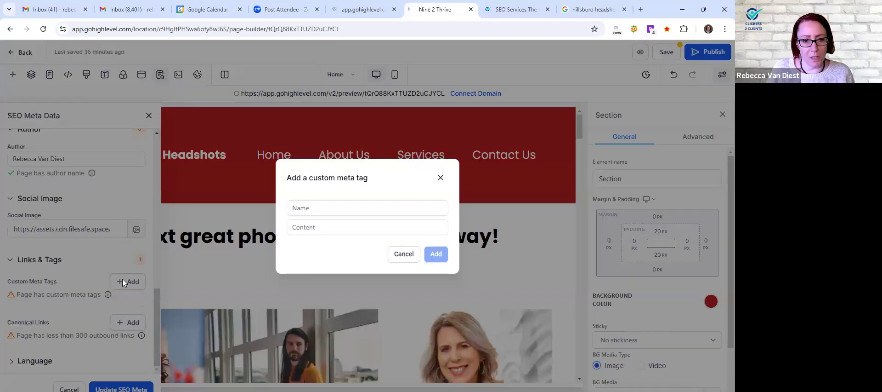
pyautogui.click(359, 209)
pyautogui.click(359, 210)
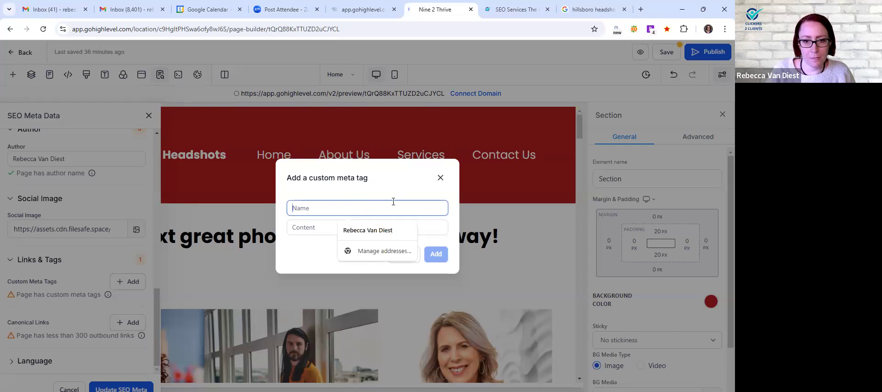
pyautogui.write('Commer')
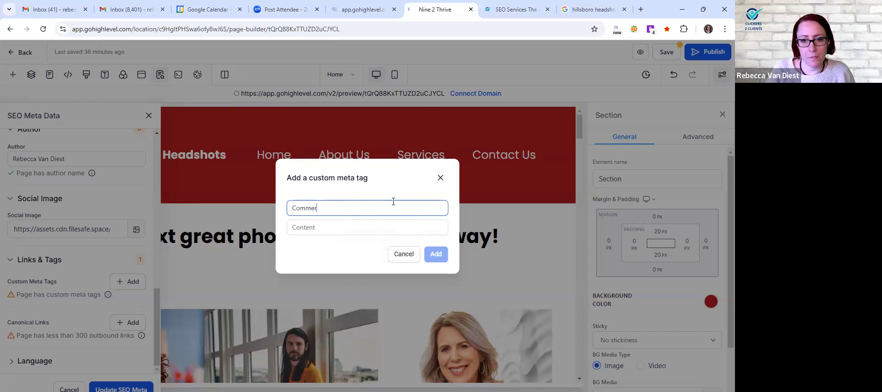
pyautogui.write('cial Phto')
pyautogui.press('BackSpace')
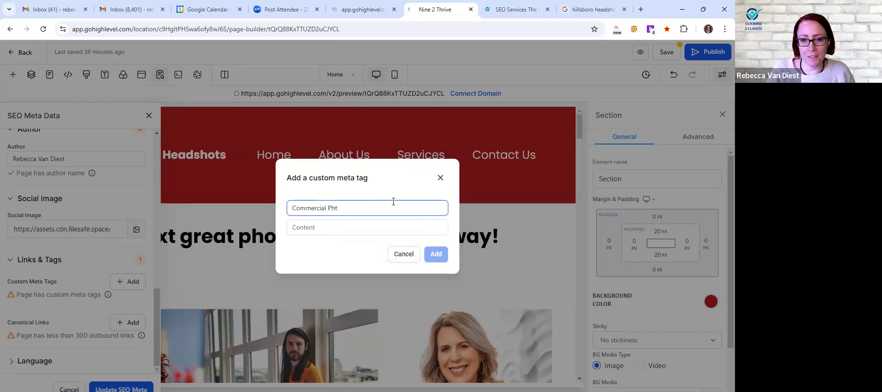
pyautogui.write('tography')
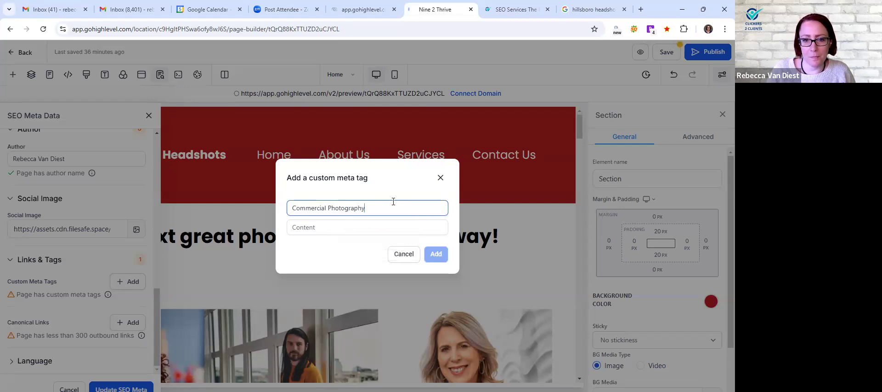
# Set the meta tag's content to "Hillsboro Oregon Commercial Photography" and add the tag to the page
pyautogui.click(383, 230)
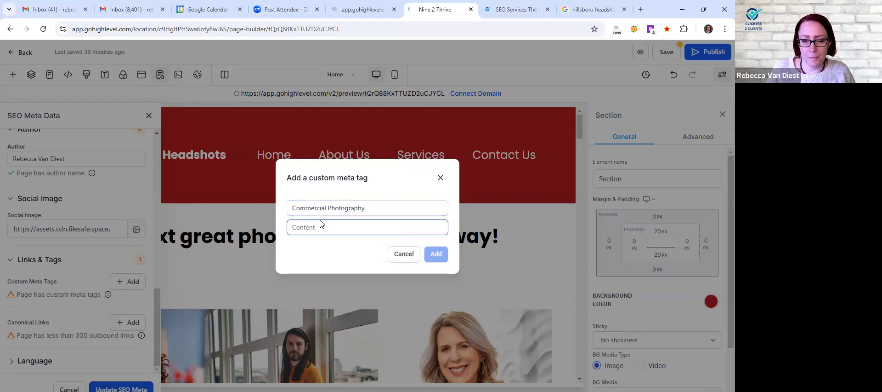
pyautogui.write('Hi')
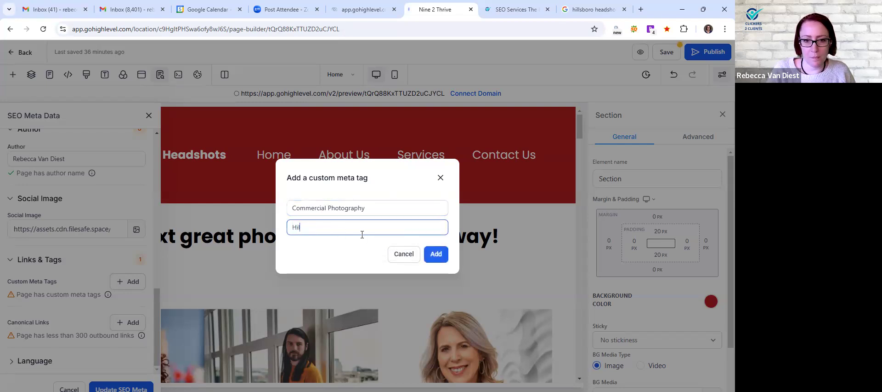
pyautogui.write('llsboro Oregon ')
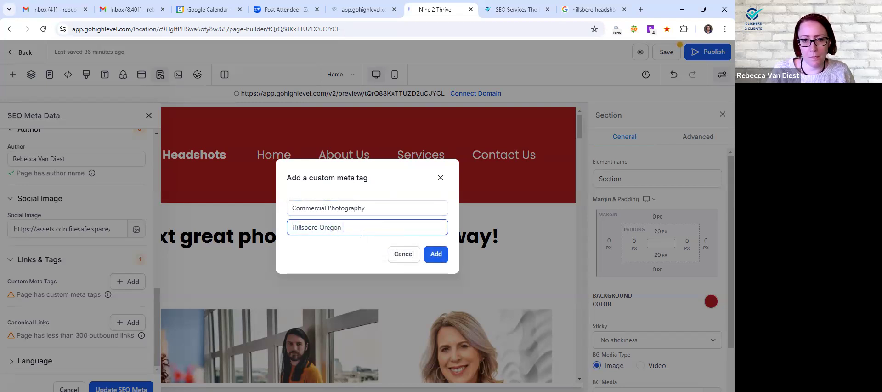
pyautogui.write('Commercial Photography')
pyautogui.click(439, 255)
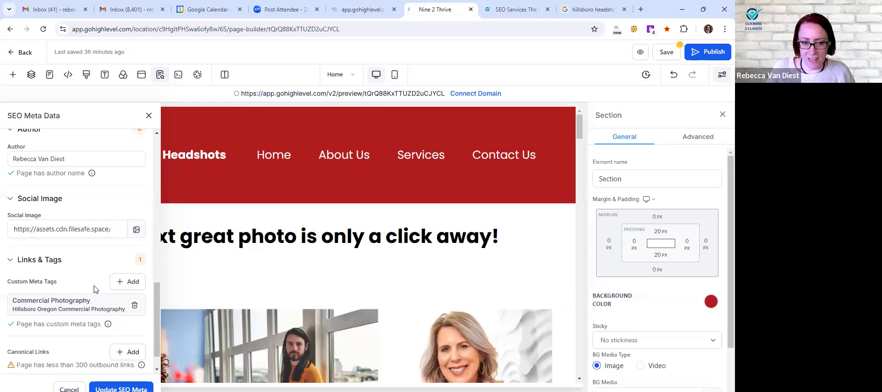
# Examine the canonical links note and the Language setting in the Home page's SEO metadata
pyautogui.scroll(-1, 69, 287)
pyautogui.moveTo(413, 161)
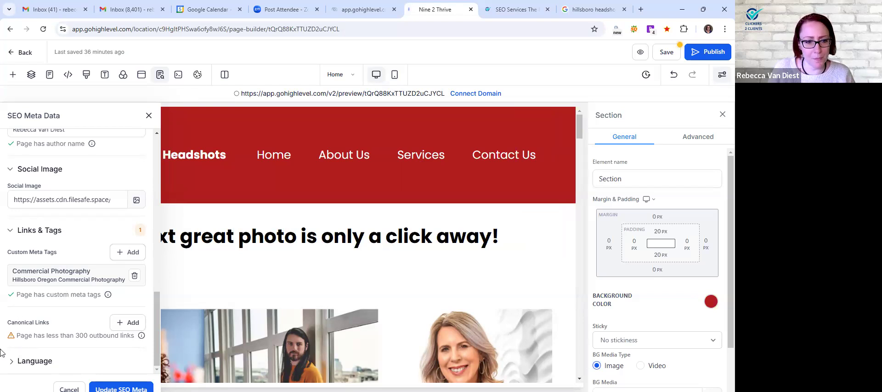
pyautogui.moveTo(142, 336)
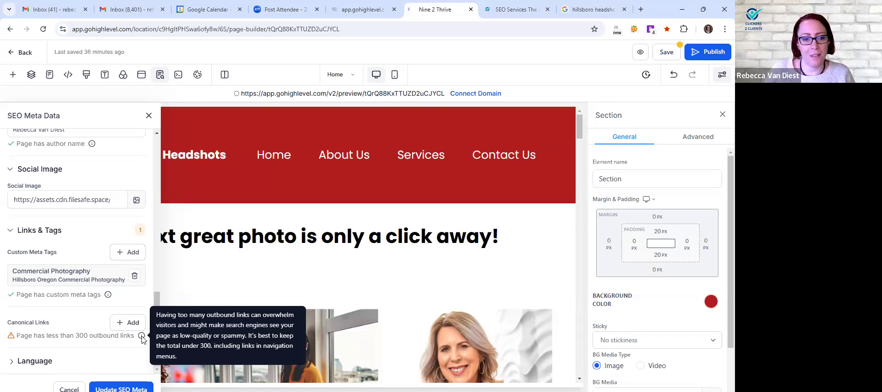
pyautogui.click(39, 364)
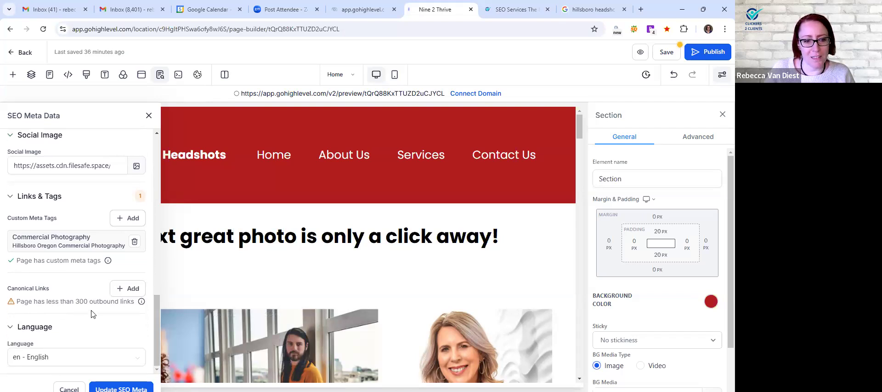
# Check the SEO preview, apply the updated SEO metadata and save the Home page
pyautogui.scroll(10, 92, 305)
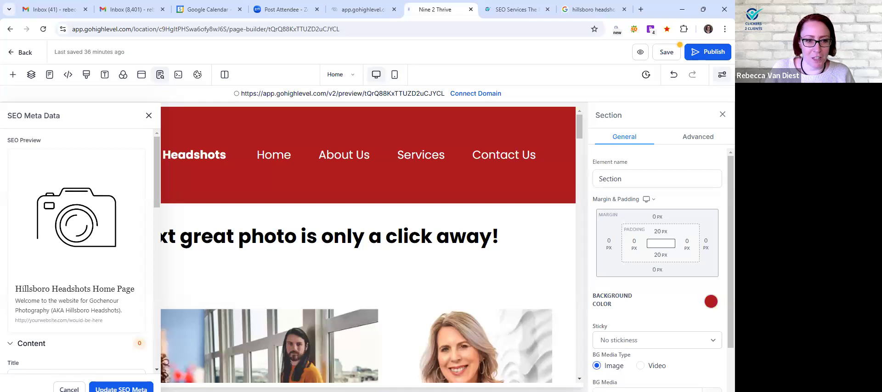
pyautogui.click(122, 389)
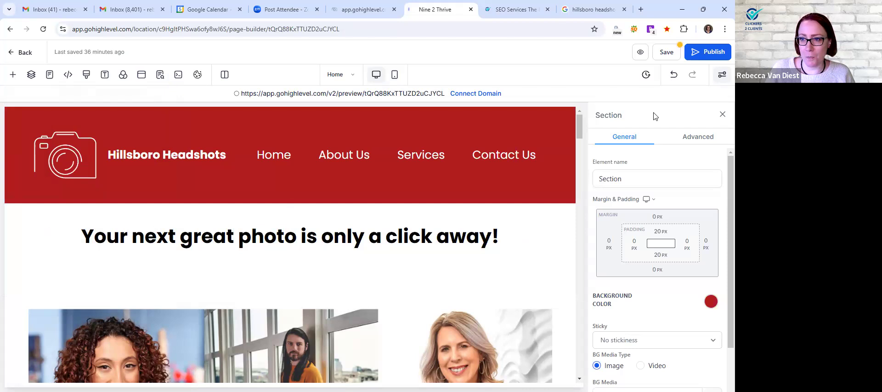
pyautogui.click(665, 50)
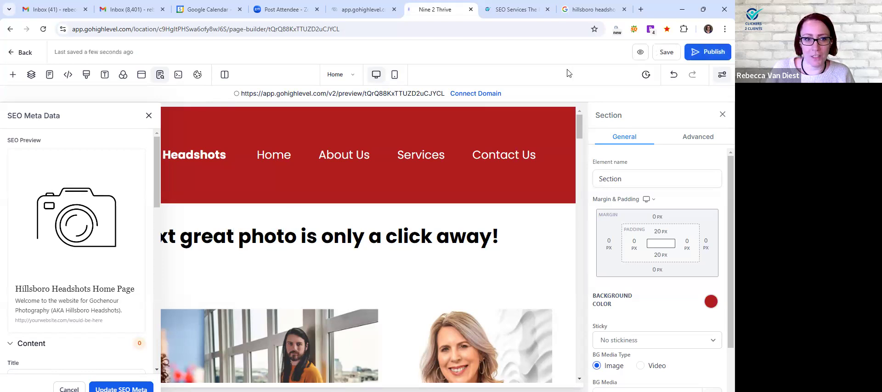
# Switch the page builder from the Home page to the Headshots page
pyautogui.click(348, 75)
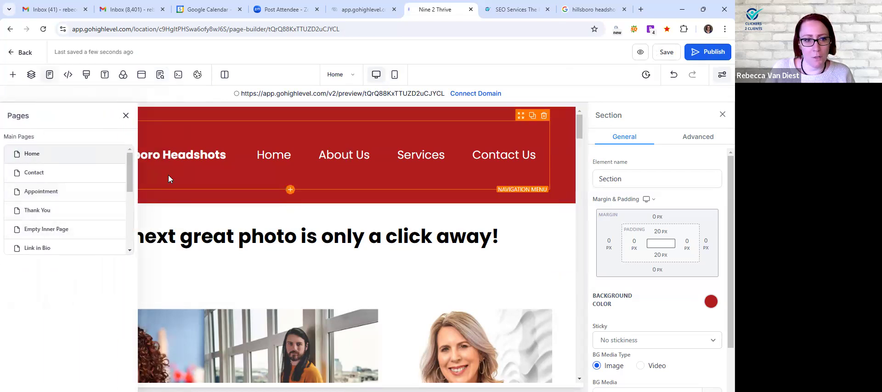
pyautogui.scroll(-5, 50, 207)
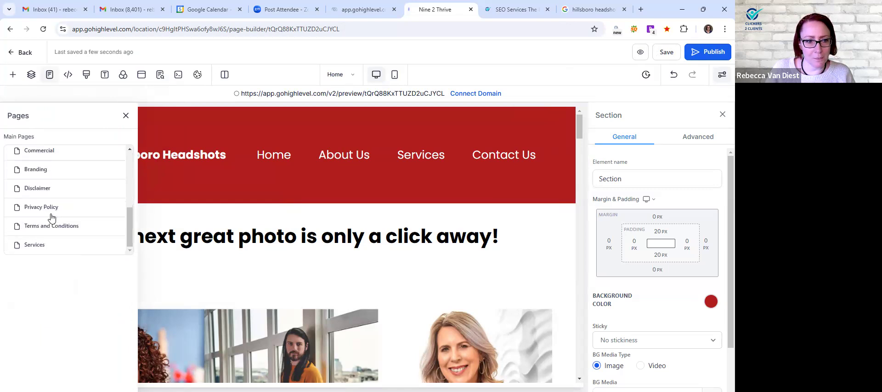
pyautogui.scroll(2, 46, 197)
pyautogui.click(46, 178)
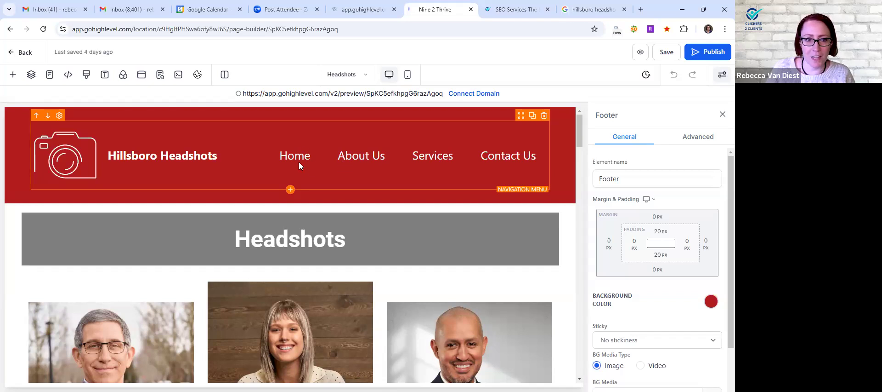
# Examine the Headshots page's photos, text, contact form and services sections from header to footer
pyautogui.scroll(-1, 307, 173)
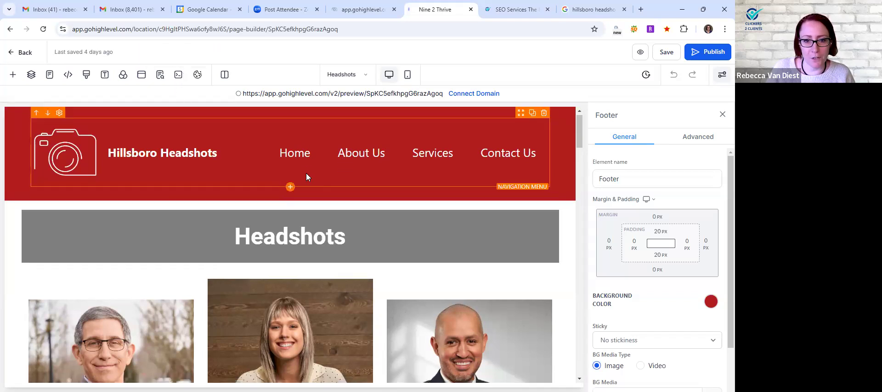
pyautogui.scroll(-7, 306, 174)
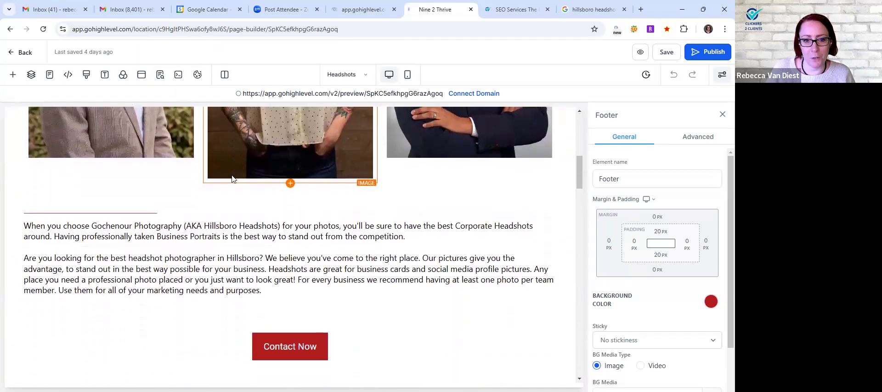
pyautogui.scroll(-3, 266, 251)
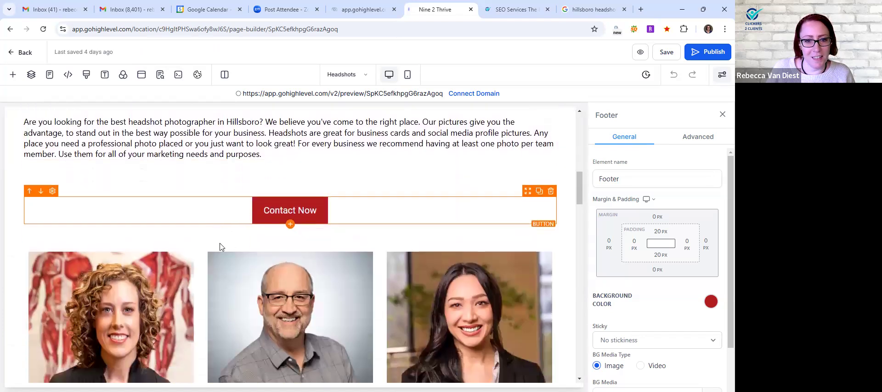
pyautogui.scroll(-2, 276, 193)
pyautogui.scroll(1, 285, 186)
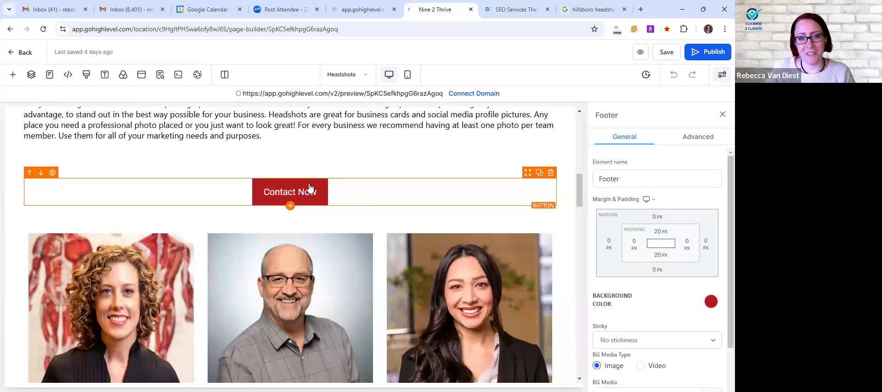
pyautogui.scroll(-3, 196, 209)
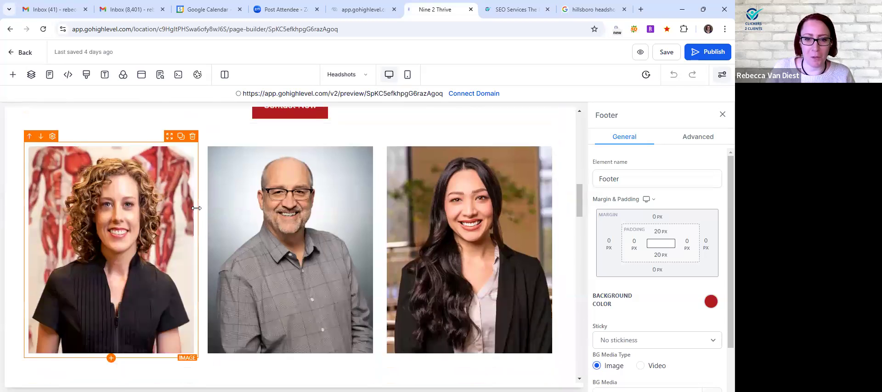
pyautogui.scroll(-8, 196, 212)
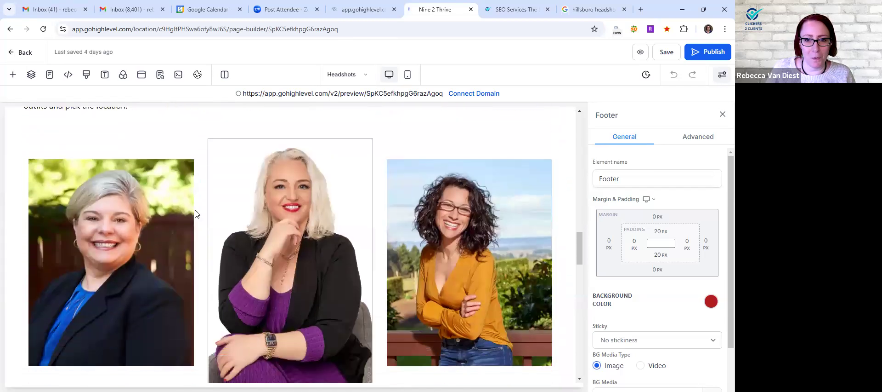
pyautogui.scroll(-12, 195, 212)
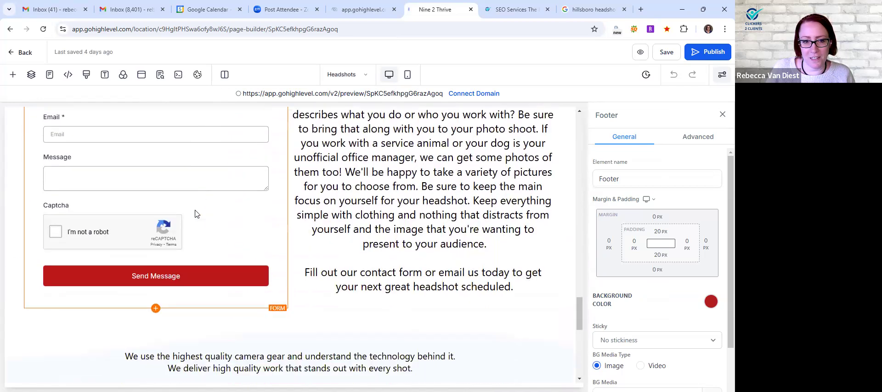
pyautogui.scroll(-5, 196, 212)
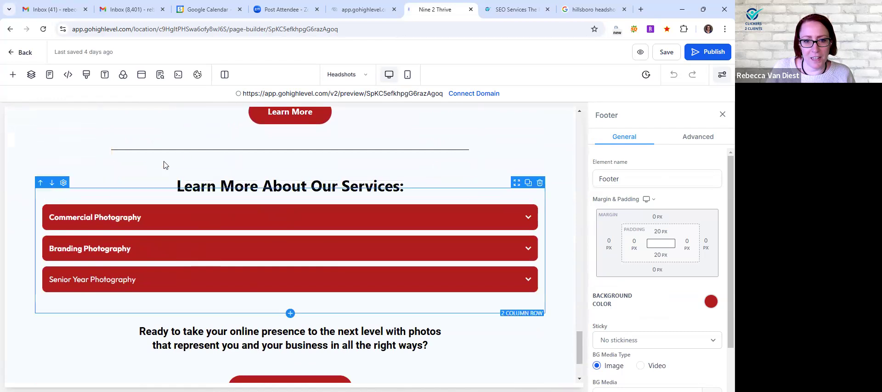
pyautogui.scroll(-3, 151, 291)
pyautogui.scroll(5, 158, 288)
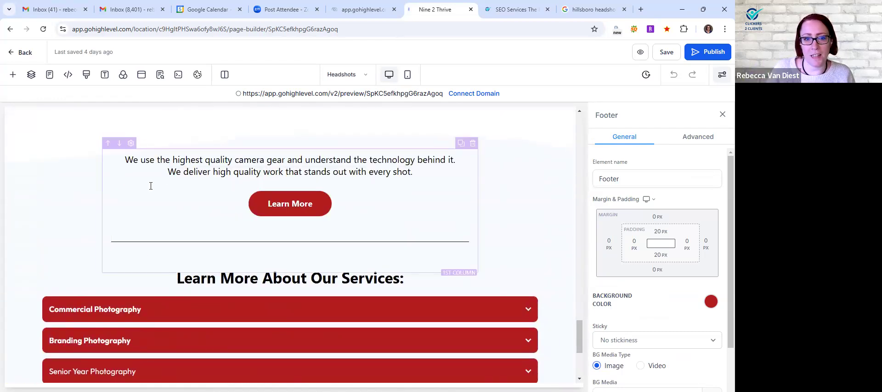
pyautogui.scroll(1, 151, 185)
pyautogui.scroll(15, 151, 185)
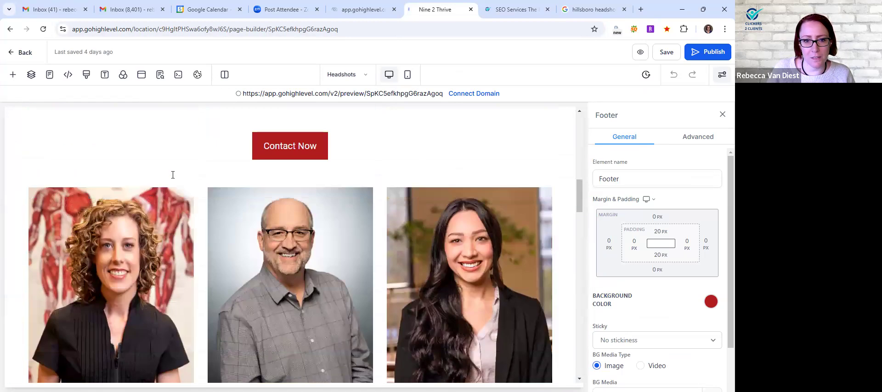
pyautogui.scroll(3, 173, 174)
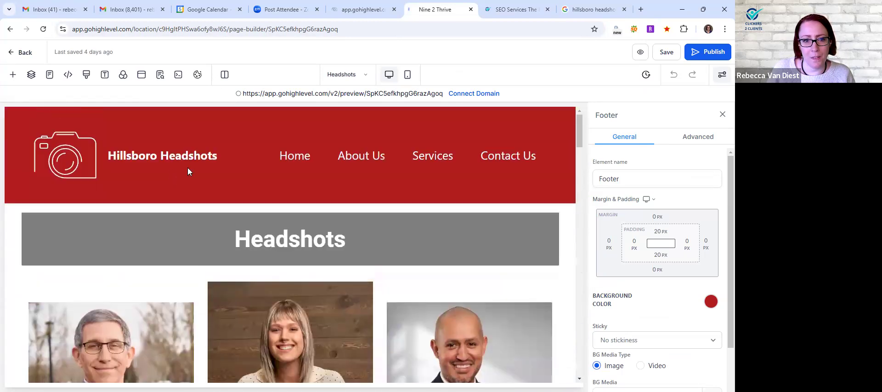
# Set the Headshots page's SEO title to "Headshot Photography Hillsboro | Gochenour Photography" in its SEO metadata
pyautogui.click(161, 74)
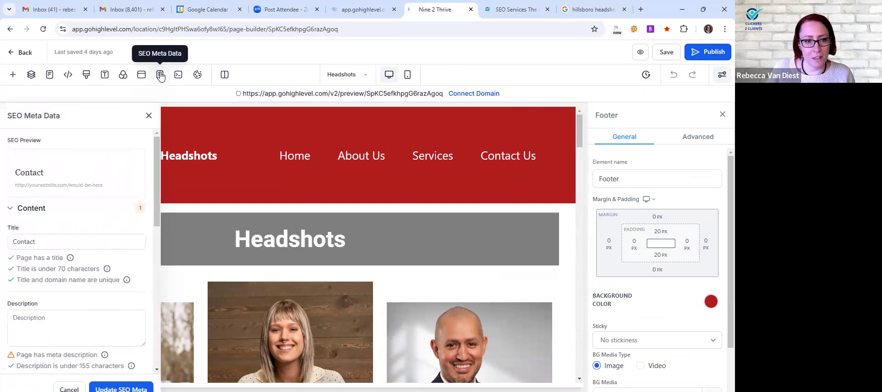
pyautogui.click(45, 241)
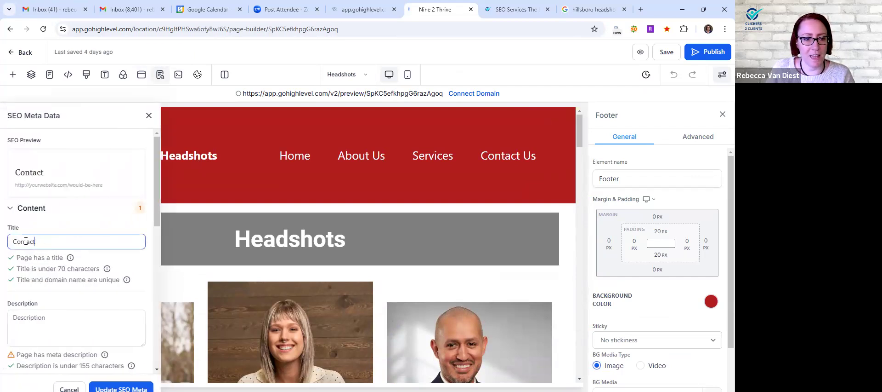
pyautogui.moveTo(35, 241); pyautogui.dragTo(9, 243)
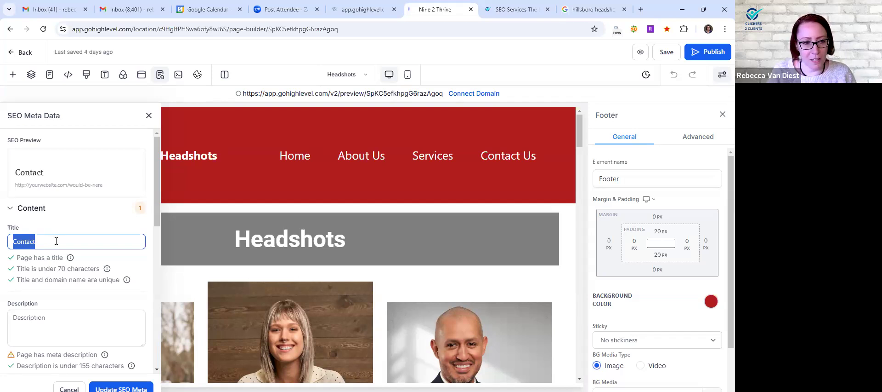
pyautogui.write('Headshot PHoto')
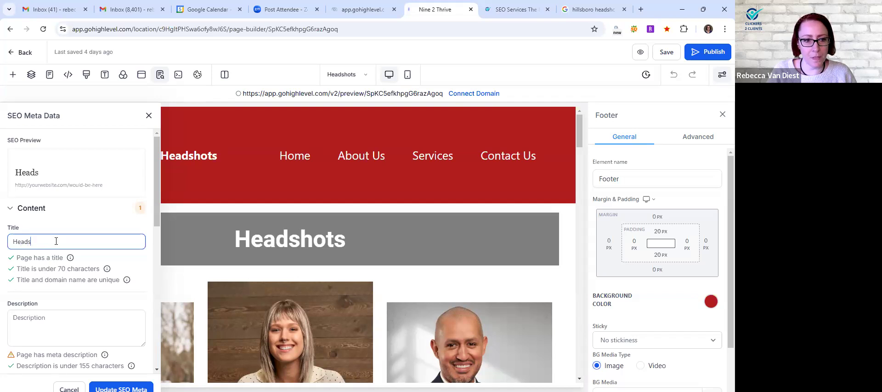
pyautogui.press('BackSpace')
pyautogui.press('BackSpace')
pyautogui.press('BackSpace')
pyautogui.write('hotography ')
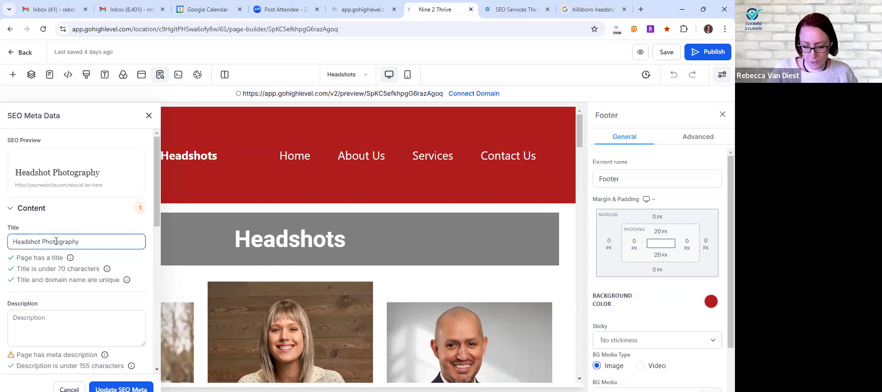
pyautogui.write('|')
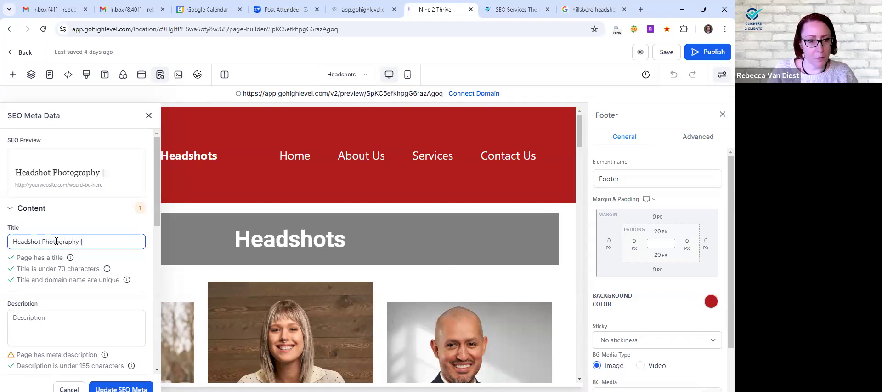
pyautogui.write(' Gochenour')
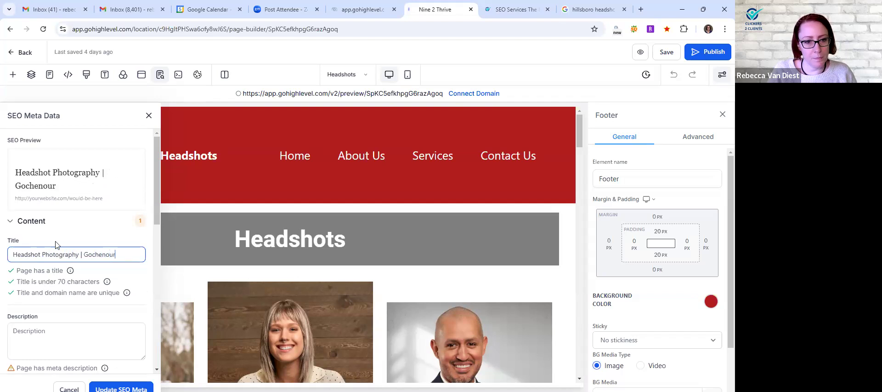
pyautogui.write(' Photography')
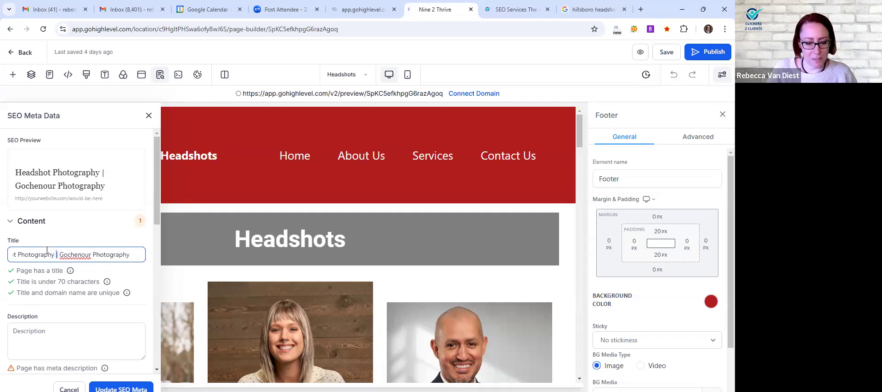
pyautogui.write('Hillsboro')
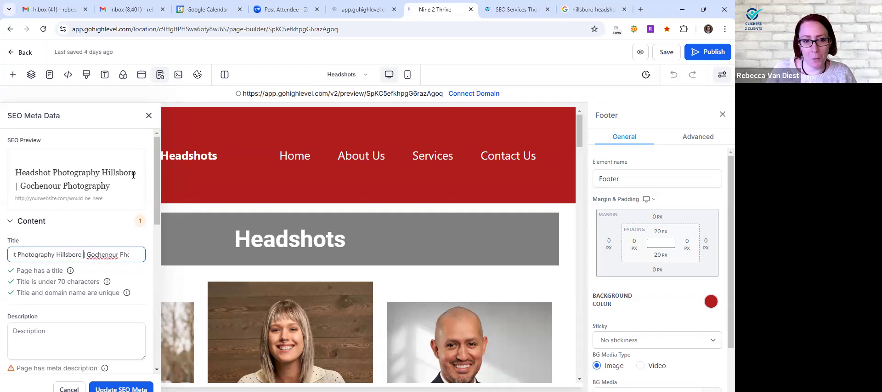
# Enter the SEO meta description "Are are looking for a business headshot to help your business?" for the Headshots page
pyautogui.scroll(-2, 64, 229)
pyautogui.click(69, 239)
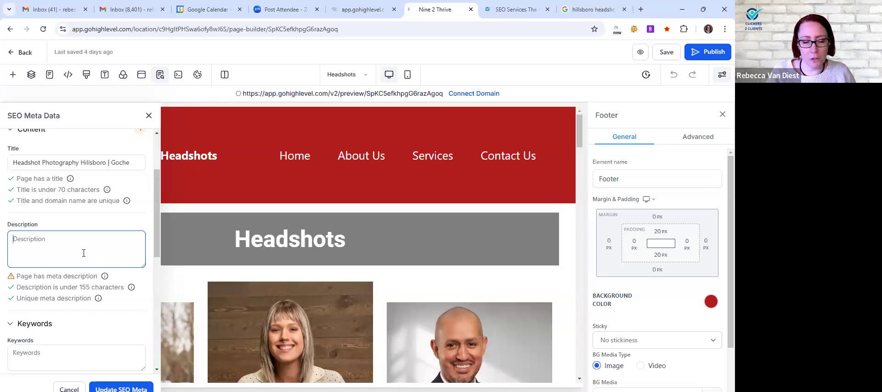
pyautogui.write('Are are yo')
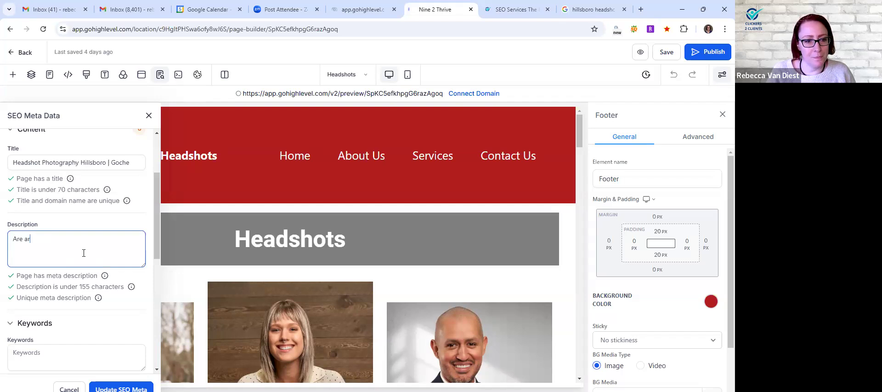
pyautogui.press('BackSpace')
pyautogui.press('BackSpace')
pyautogui.write('loo')
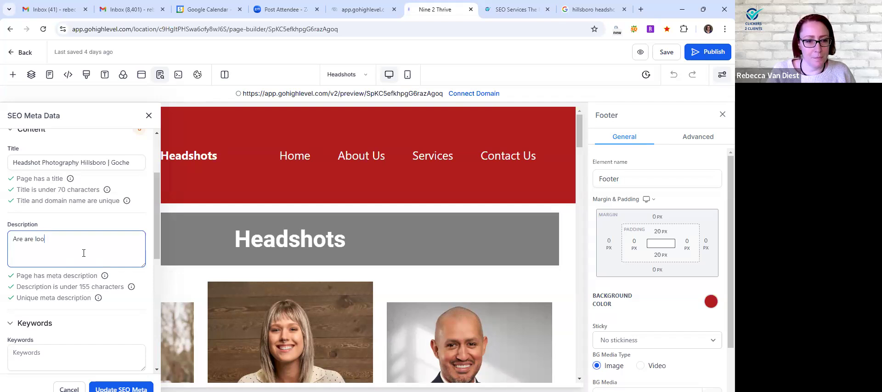
pyautogui.write('king for a busines')
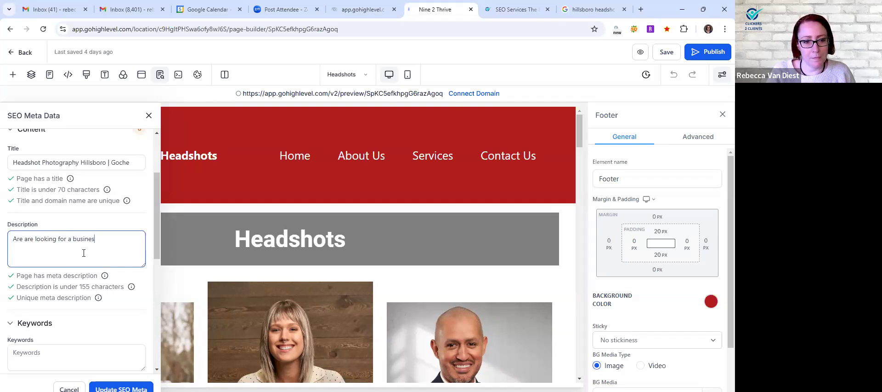
pyautogui.write('s headshot to help your b')
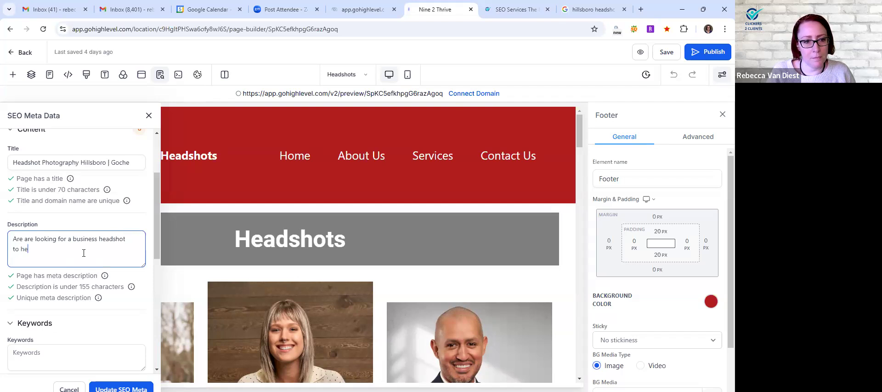
pyautogui.write('ss?')
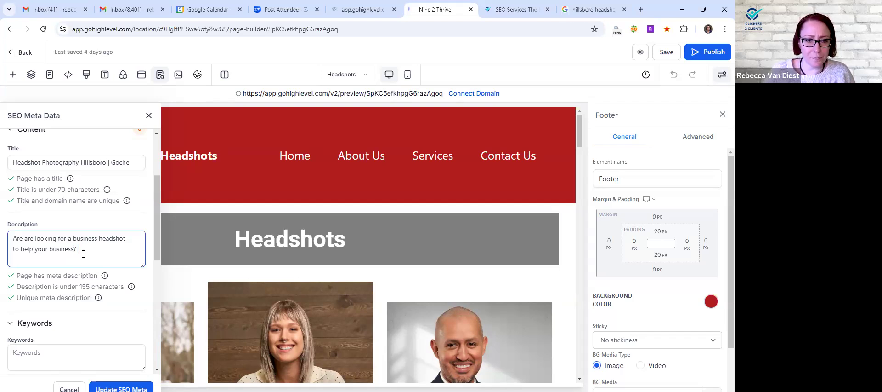
# Fill in the author's full name in the Headshots page's SEO metadata, leaving the keywords empty
pyautogui.scroll(-3, 83, 254)
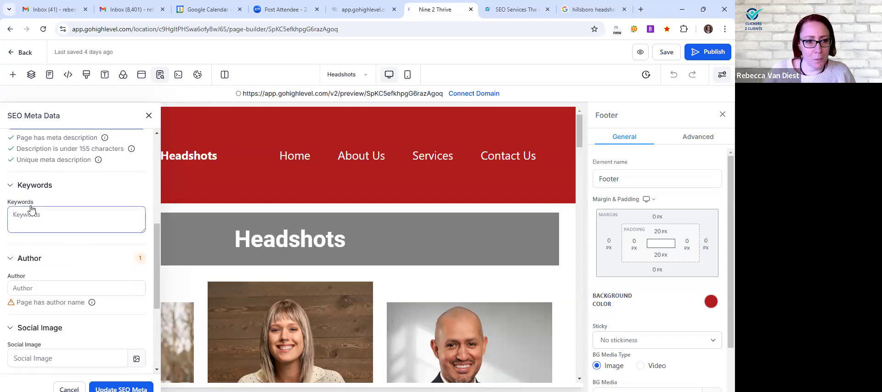
pyautogui.scroll(-2, 73, 235)
pyautogui.click(69, 198)
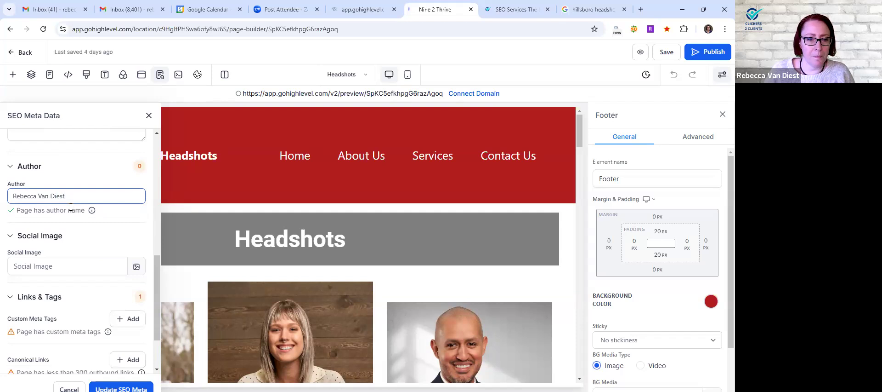
# Choose an image from the media library as the Headshots page's social image in its SEO metadata
pyautogui.scroll(-2, 70, 207)
pyautogui.click(55, 193)
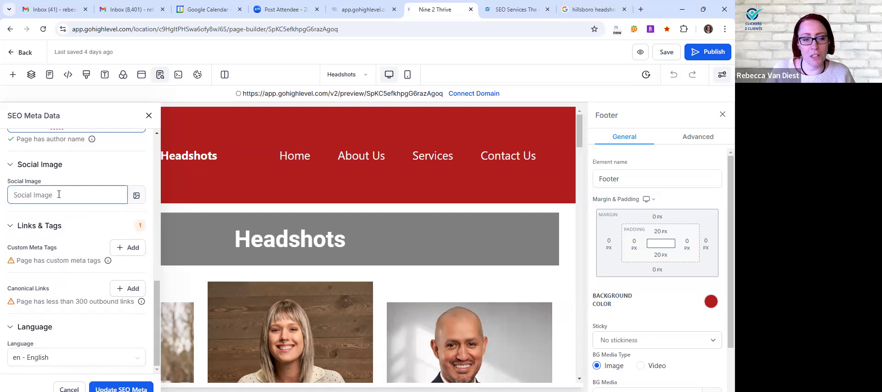
pyautogui.click(136, 195)
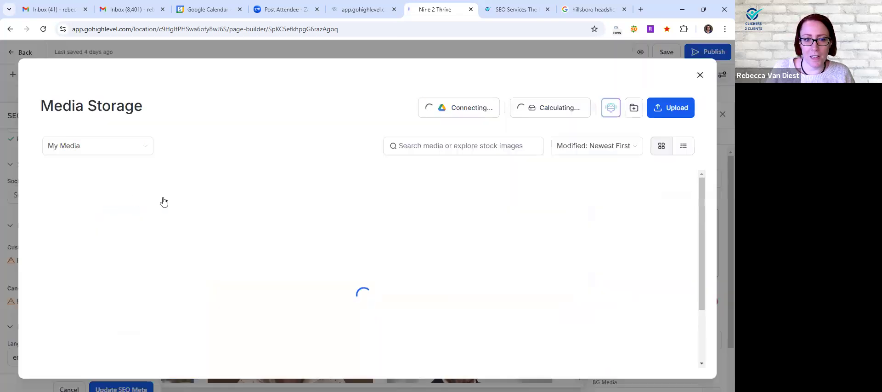
pyautogui.scroll(-15, 570, 230)
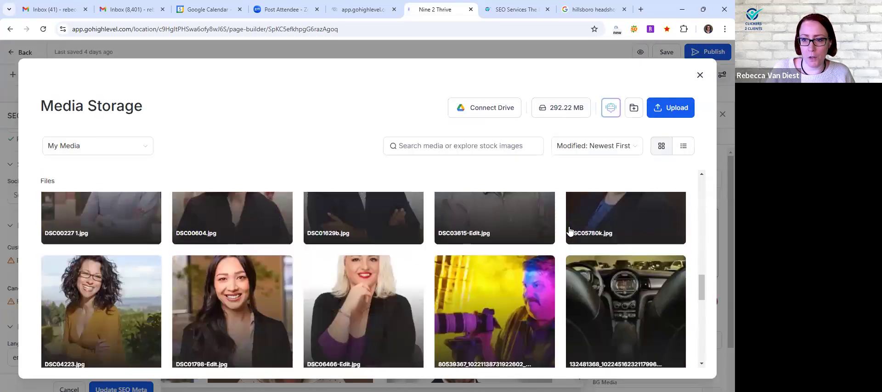
pyautogui.scroll(3, 570, 232)
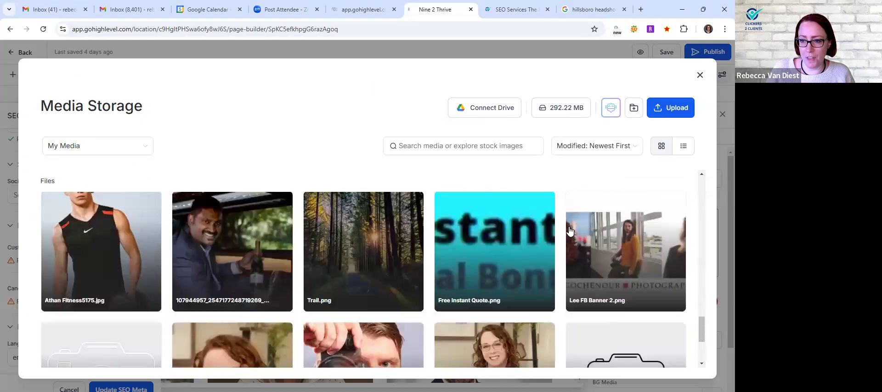
pyautogui.scroll(-3, 615, 254)
pyautogui.click(617, 243)
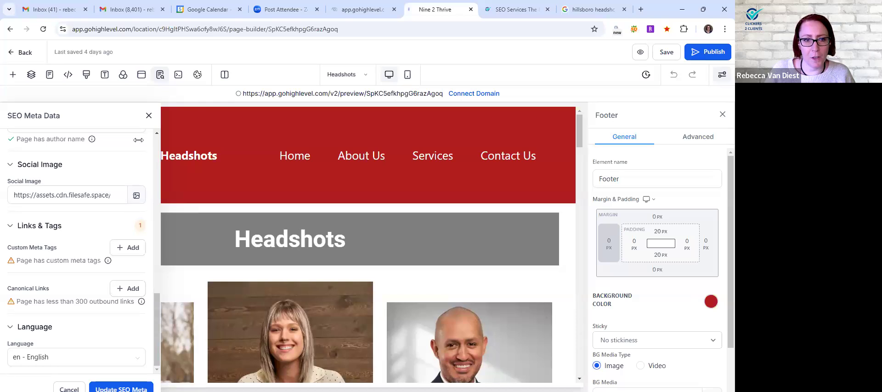
# Examine the Gochenour Photography banner image in the Home page preview and return to the Headshots page editor
pyautogui.click(363, 9)
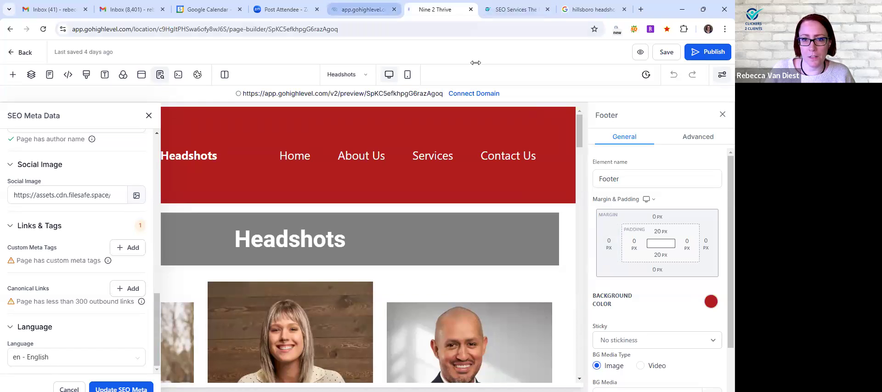
pyautogui.scroll(10, 348, 154)
pyautogui.scroll(15, 347, 154)
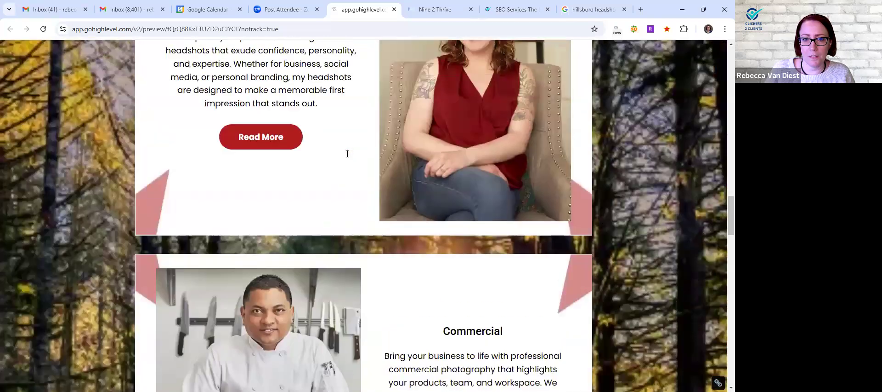
pyautogui.scroll(-2, 359, 180)
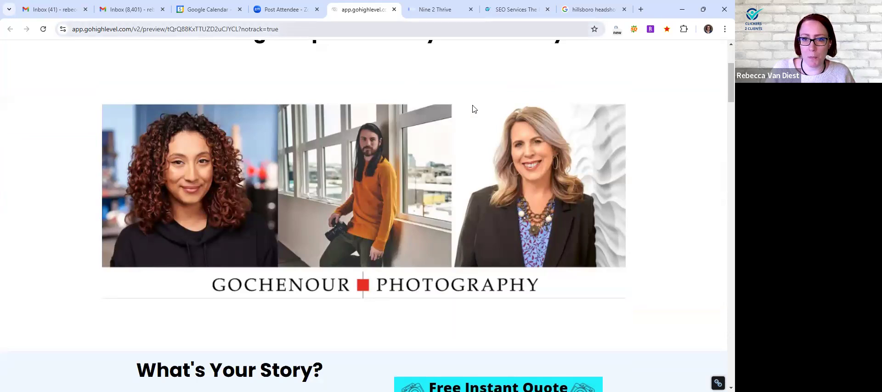
pyautogui.hotkey('ctrl', 'Tab')
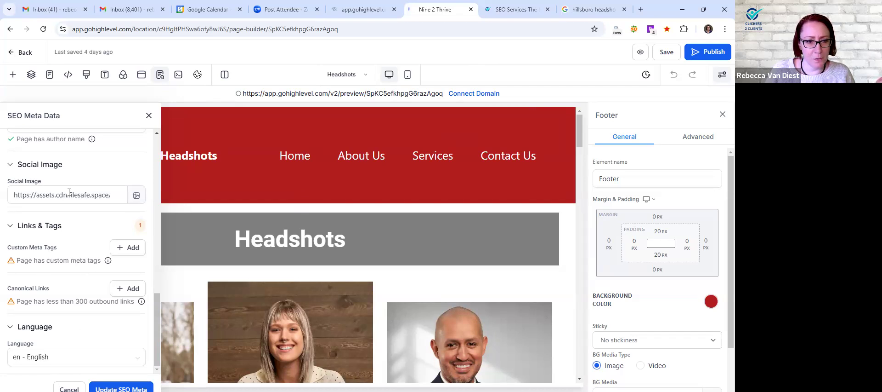
# Start a custom meta tag for the Headshots page with the name "Headshot Photography"
pyautogui.click(127, 248)
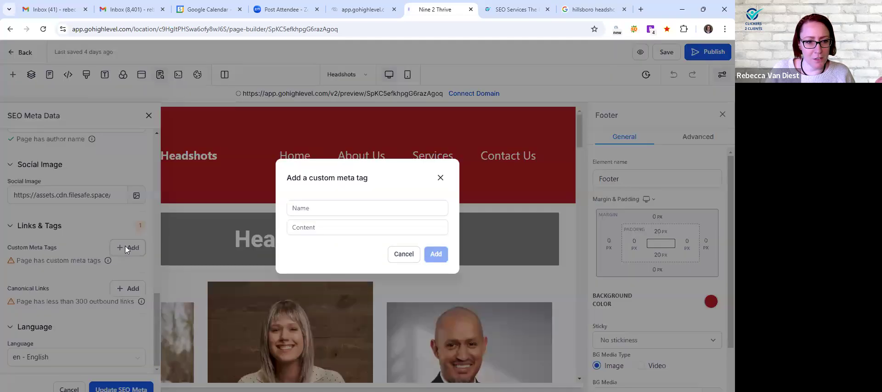
pyautogui.click(331, 205)
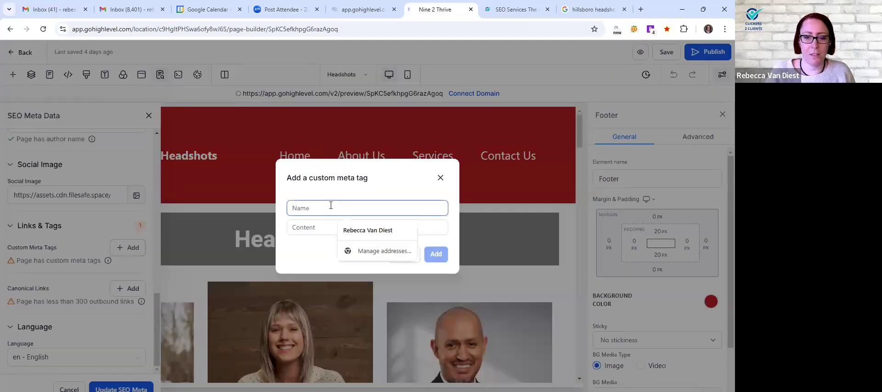
pyautogui.write('He')
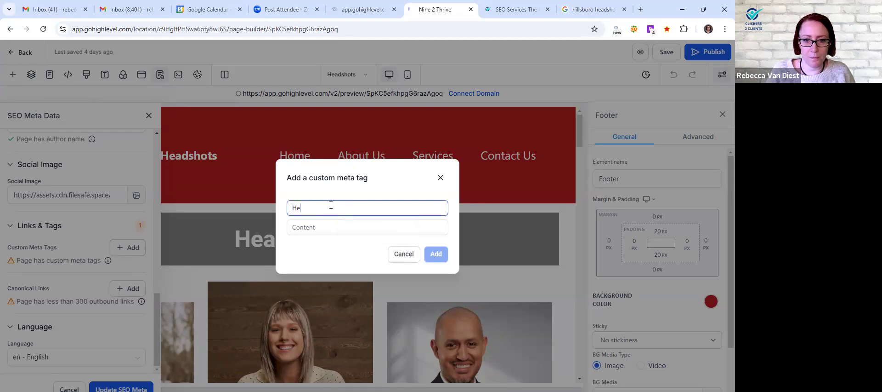
pyautogui.write('adshot Photography')
pyautogui.press('Tab')
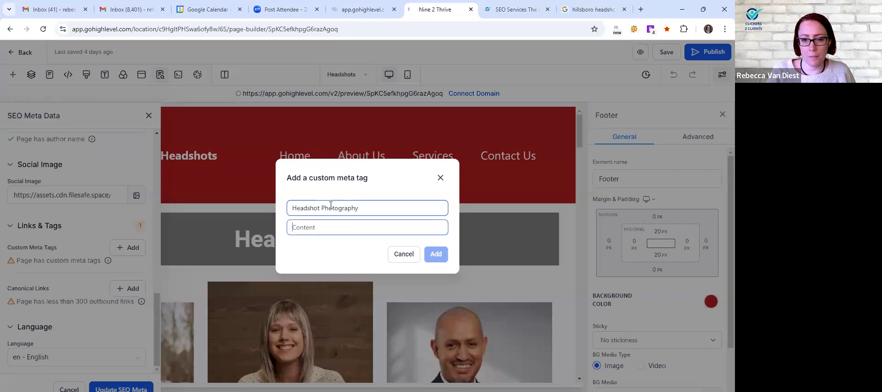
# Add the custom meta tag with the content "Headshot Photos Hillsboro Oregon and Surrounding Areas." and update the page's SEO metadata
pyautogui.write('I')
pyautogui.press('BackSpace')
pyautogui.write('Headshot Photos Hi')
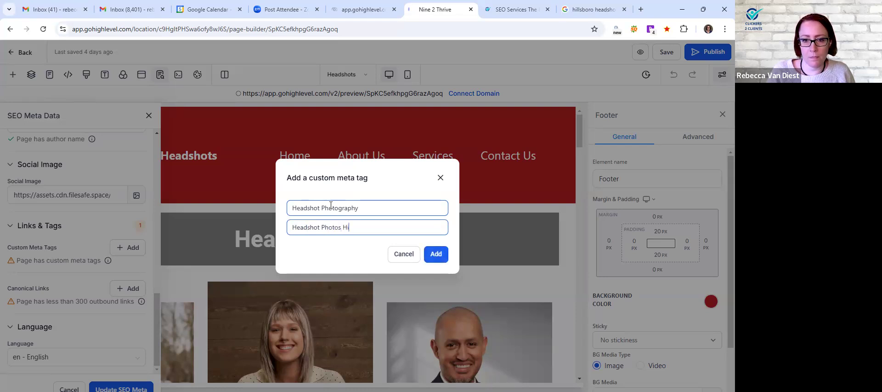
pyautogui.write('llsboro Or')
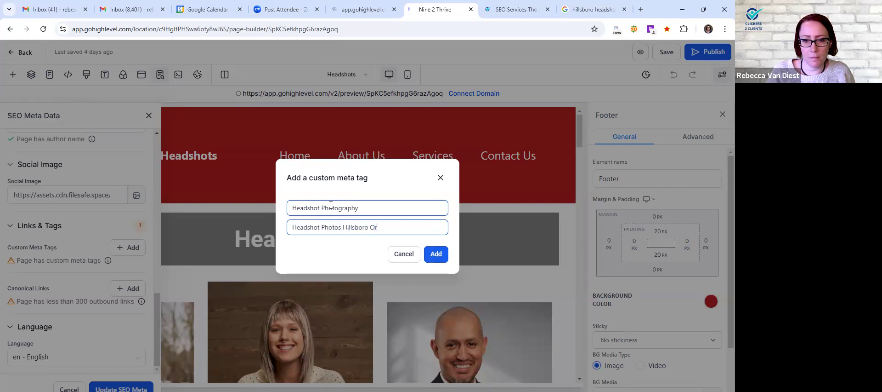
pyautogui.write('egon and S')
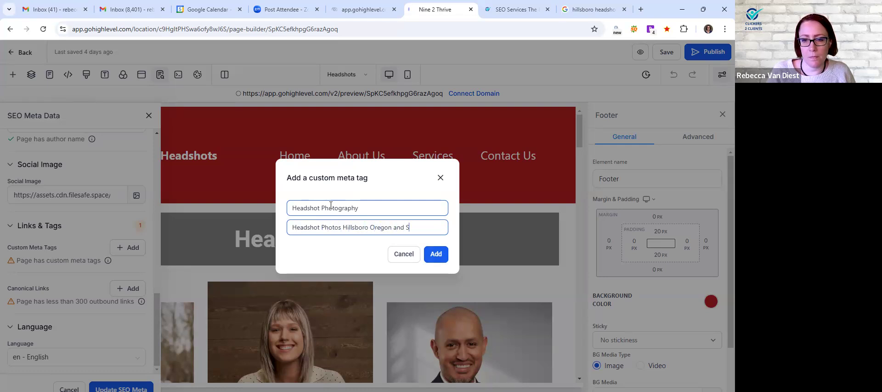
pyautogui.write('urrounding Areas')
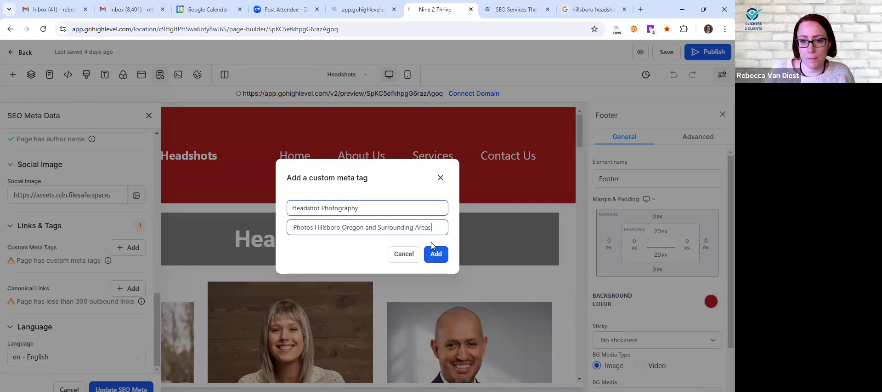
pyautogui.click(442, 252)
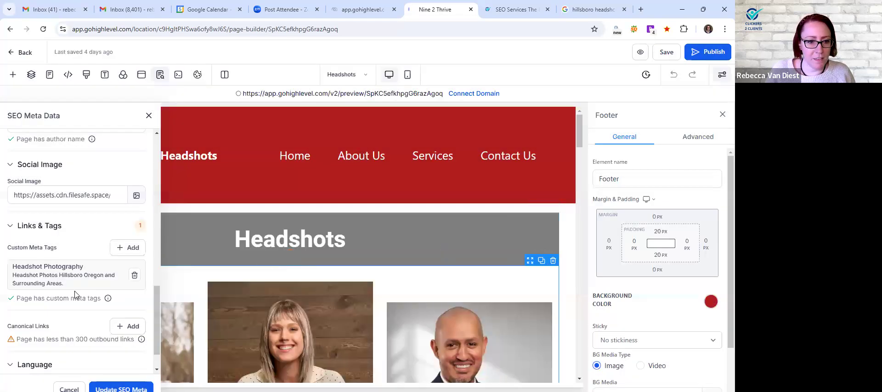
pyautogui.scroll(-1, 83, 317)
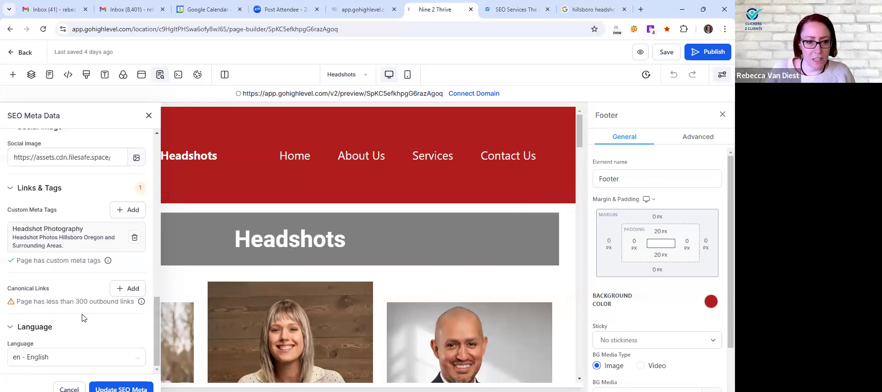
pyautogui.click(121, 388)
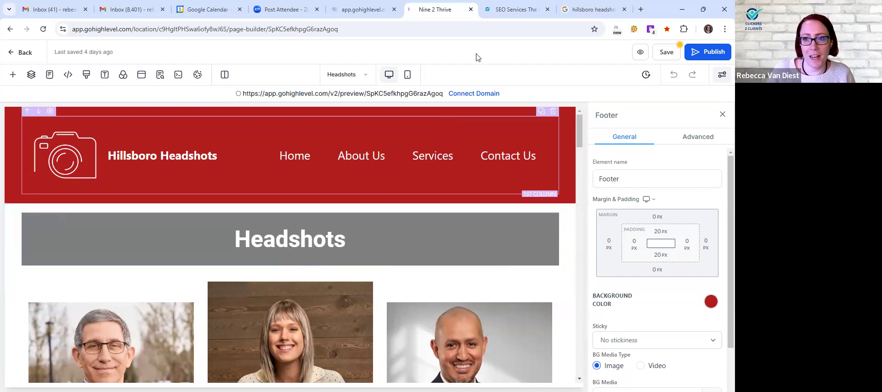
# View the SEO Workbook & Audio Course page from the Clickers 2 Clients website and return to the page builder
pyautogui.hotkey('ctrl', 'Tab')
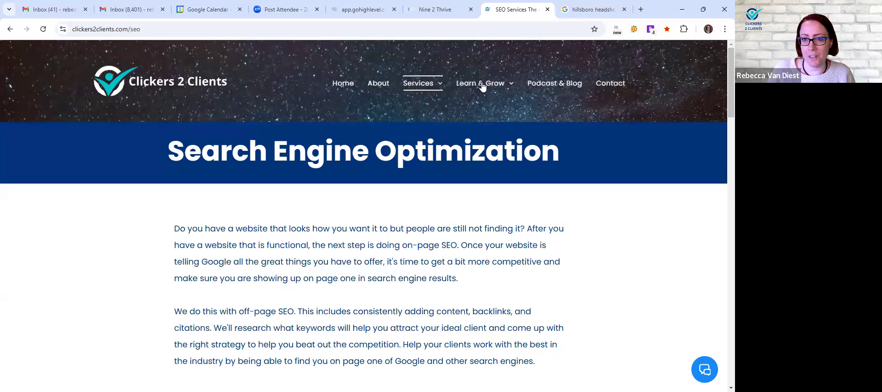
pyautogui.moveTo(482, 84)
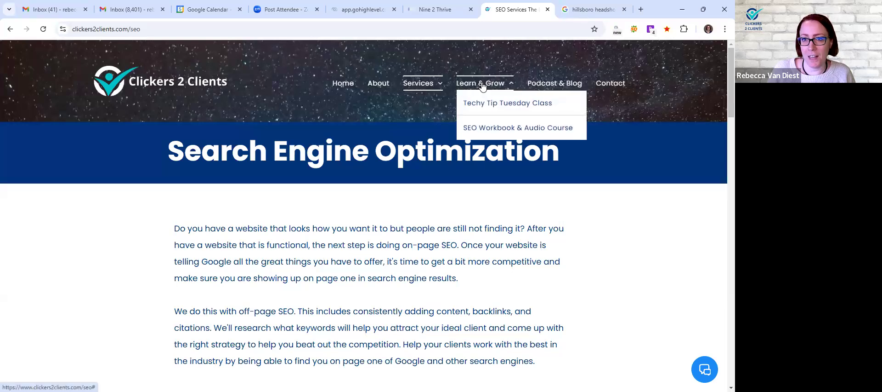
pyautogui.click(503, 127)
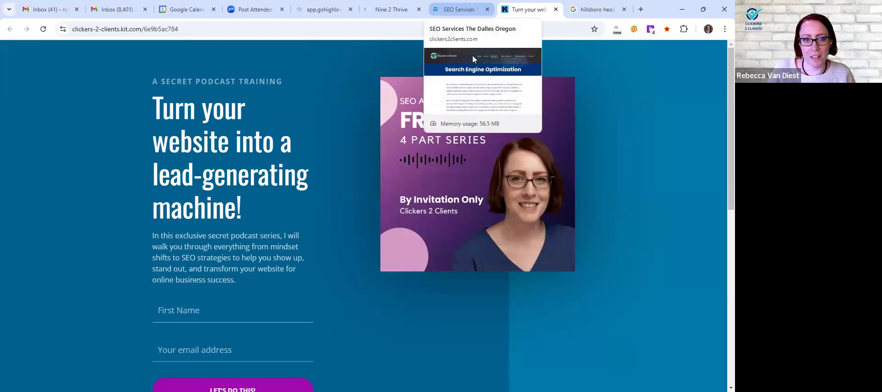
pyautogui.hotkey('ctrl', 'shift', 'Tab')
pyautogui.hotkey('ctrl', 'shift', 'Tab')
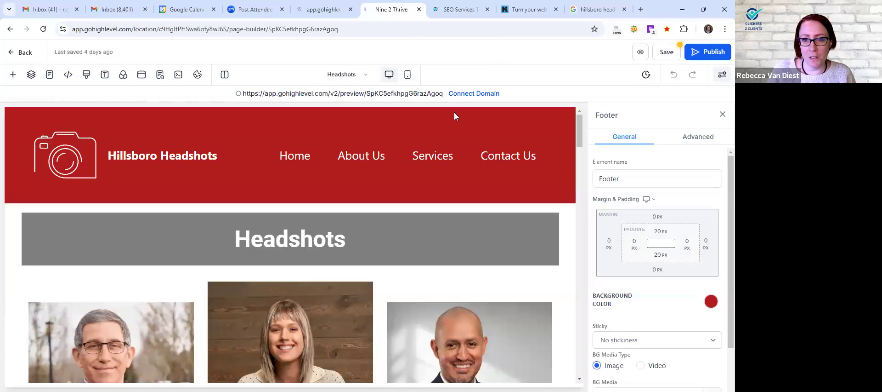
# Save the Headshots page and open the site's Home page for editing
pyautogui.moveTo(430, 159)
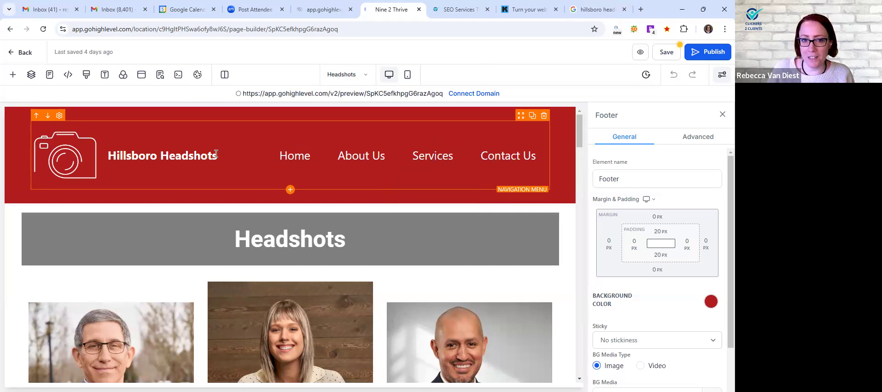
pyautogui.scroll(-6, 224, 170)
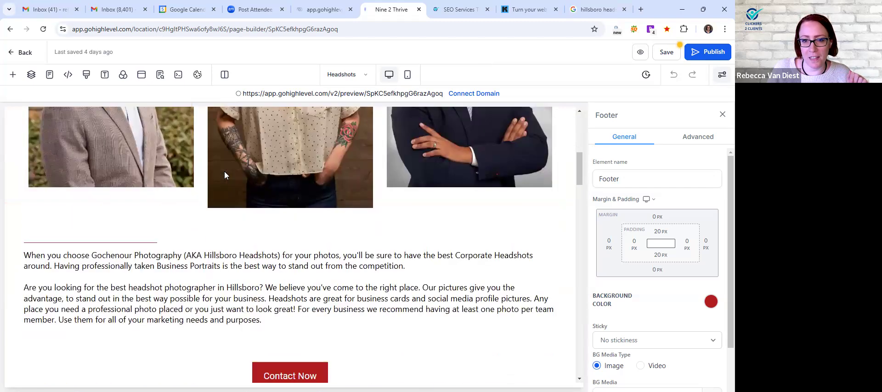
pyautogui.scroll(-15, 451, 171)
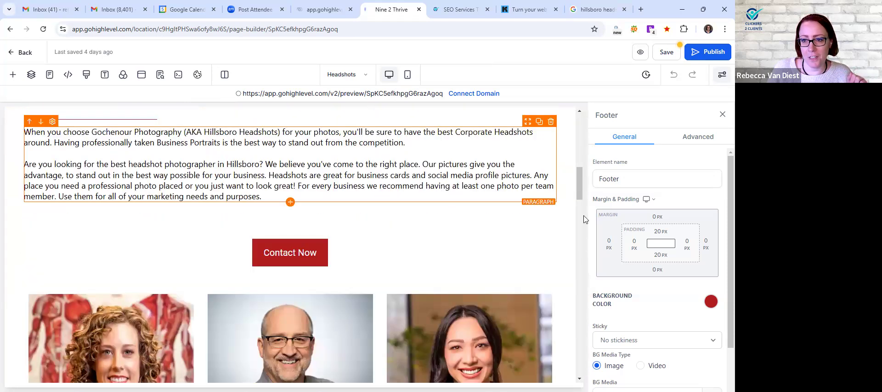
pyautogui.scroll(-4, 578, 265)
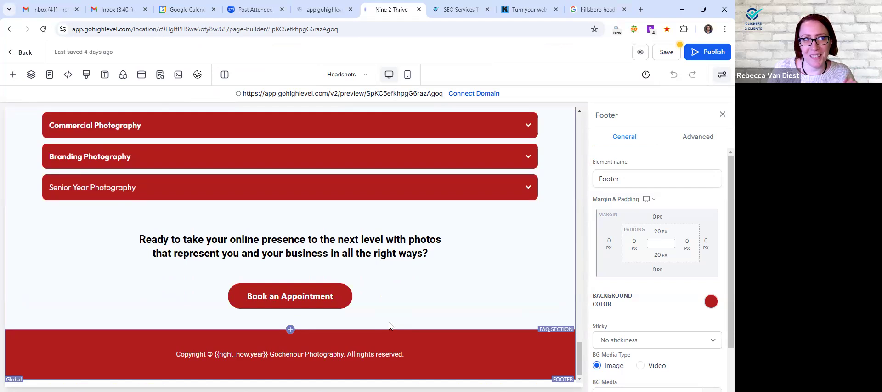
pyautogui.click(354, 77)
pyautogui.click(74, 158)
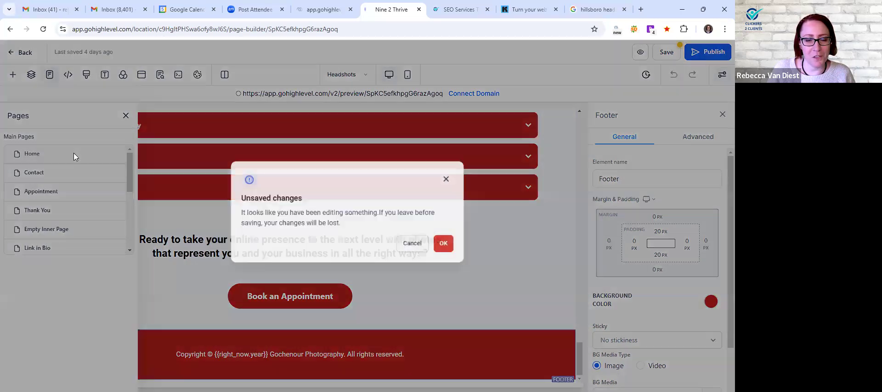
pyautogui.click(442, 254)
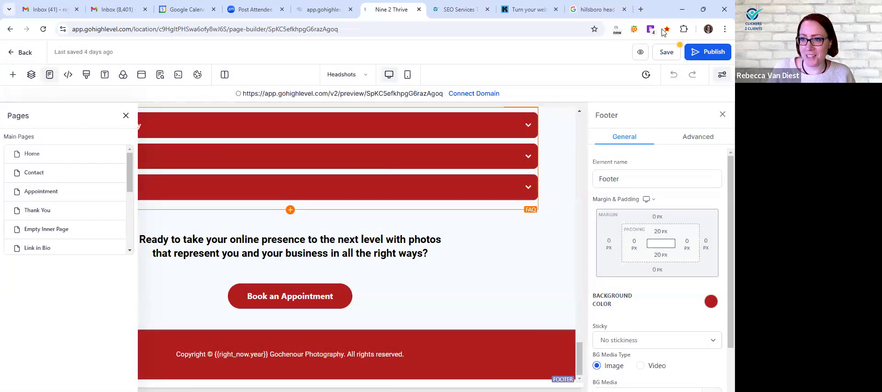
pyautogui.click(662, 52)
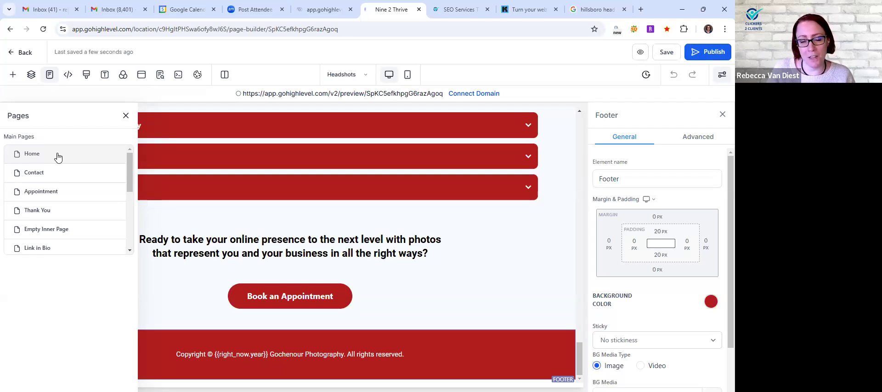
pyautogui.click(48, 155)
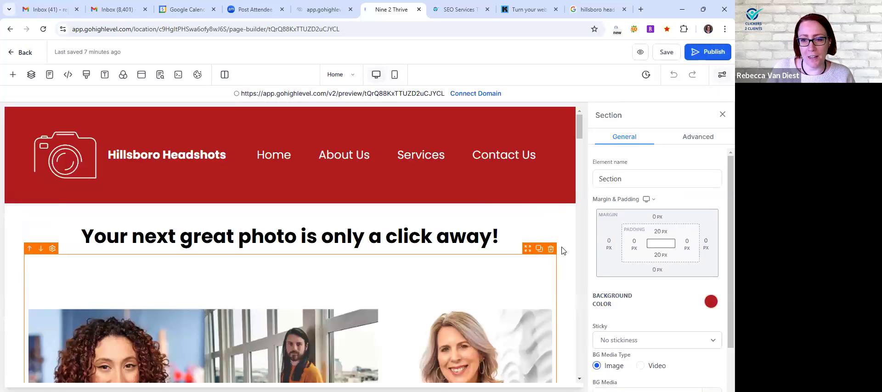
# Review the Home page's footer, testimonials and quote form sections
pyautogui.moveTo(578, 133); pyautogui.dragTo(579, 374)
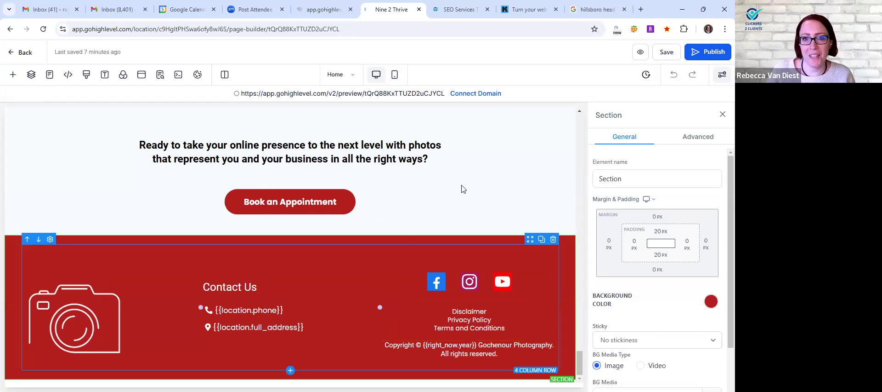
pyautogui.scroll(15, 544, 198)
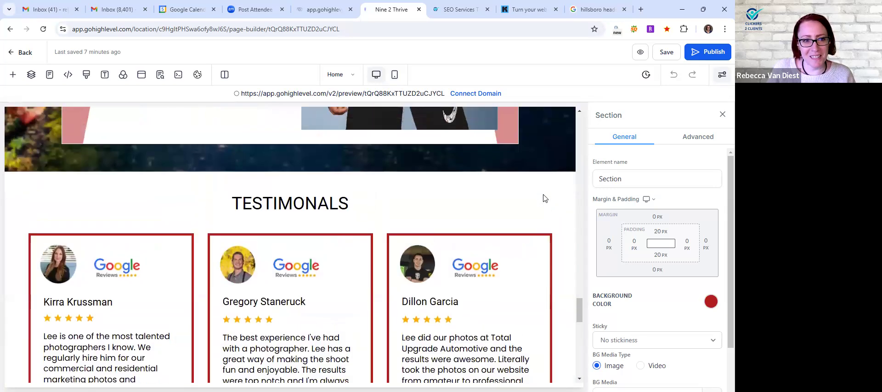
pyautogui.scroll(15, 543, 198)
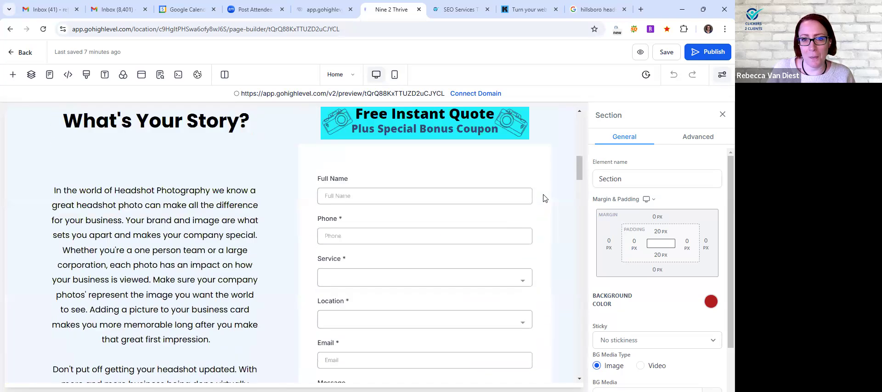